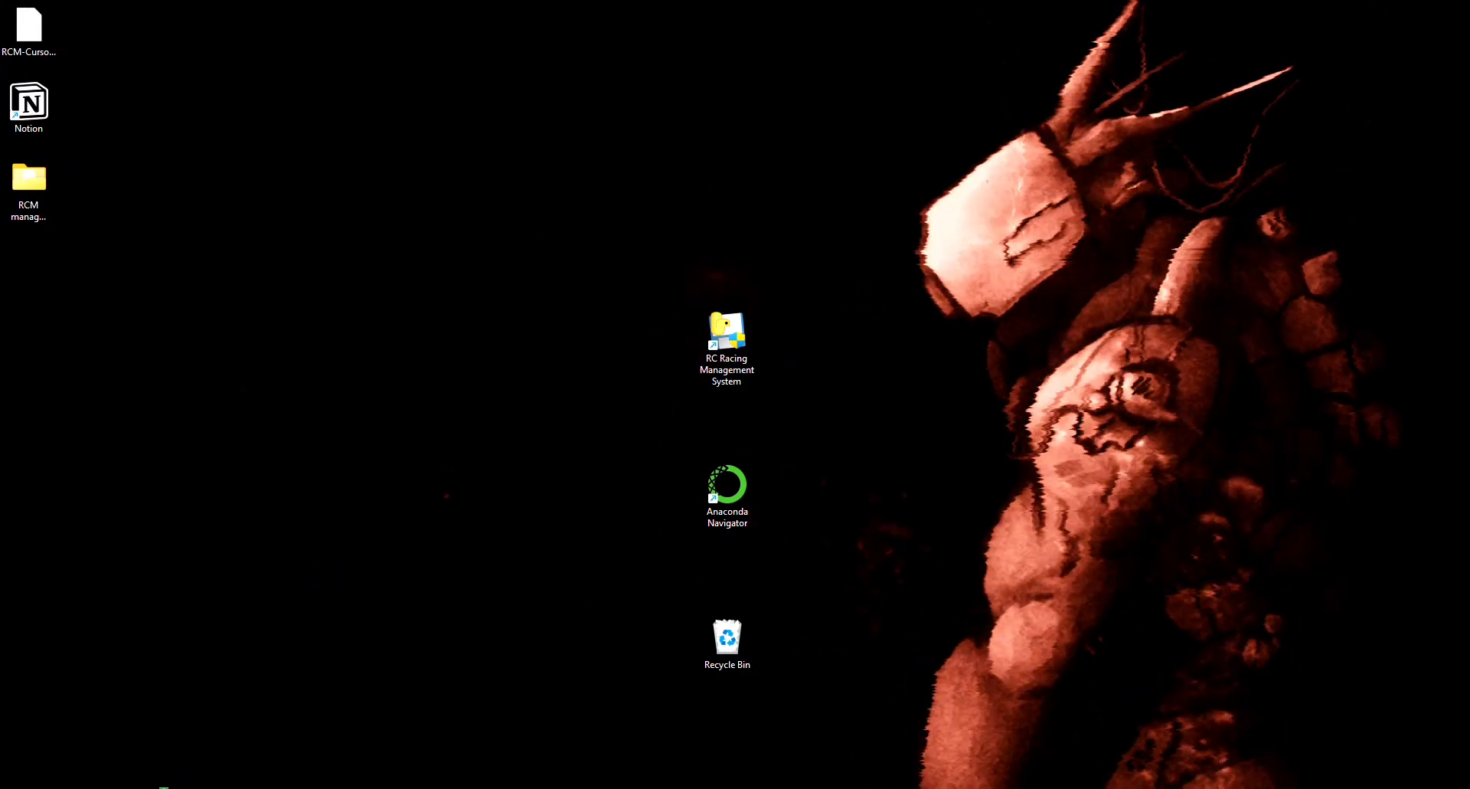
# Step: Launch RC Racing Management System from the Start search and maximize its hub window
pyautogui.click(163, 786)
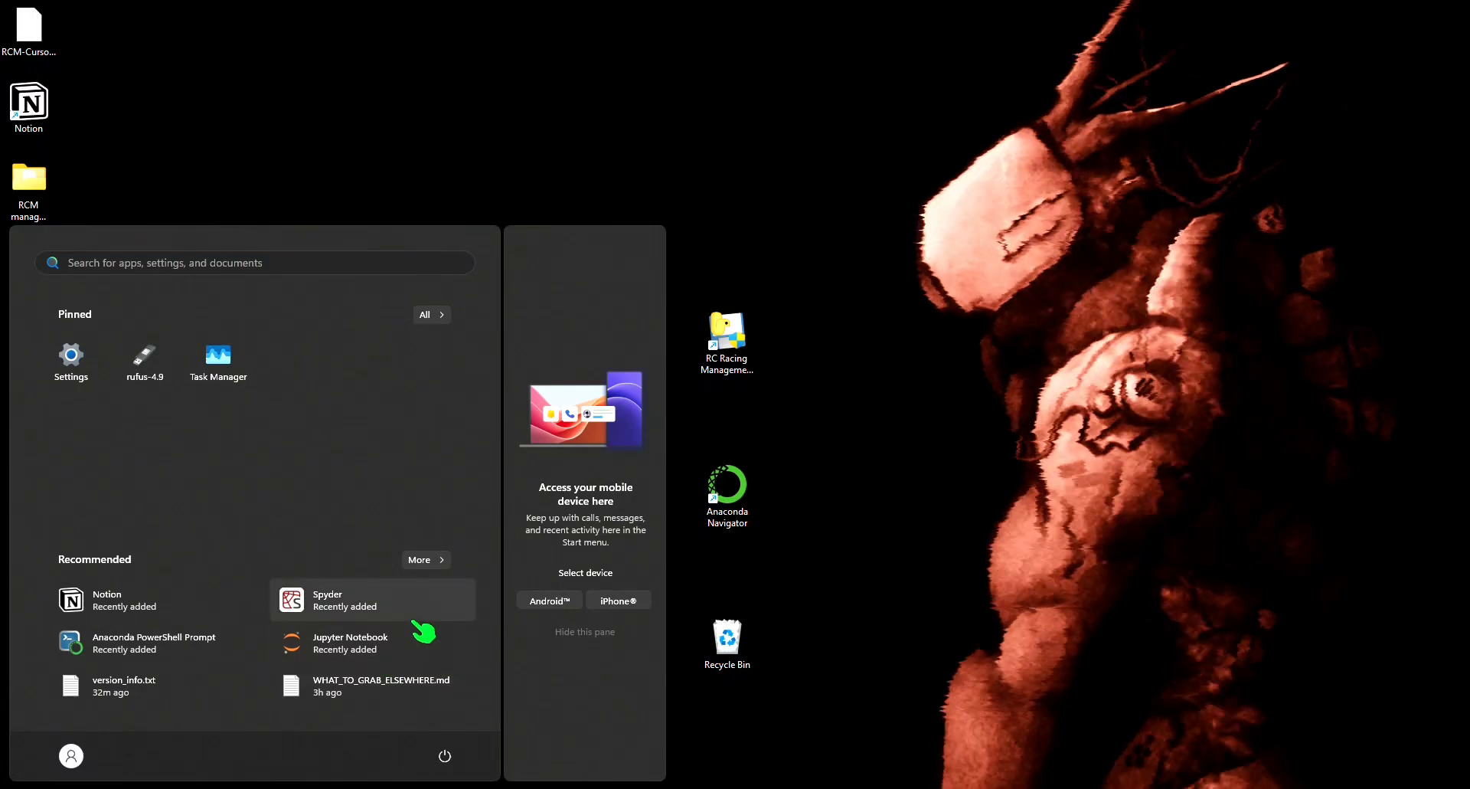
pyautogui.write('rc')
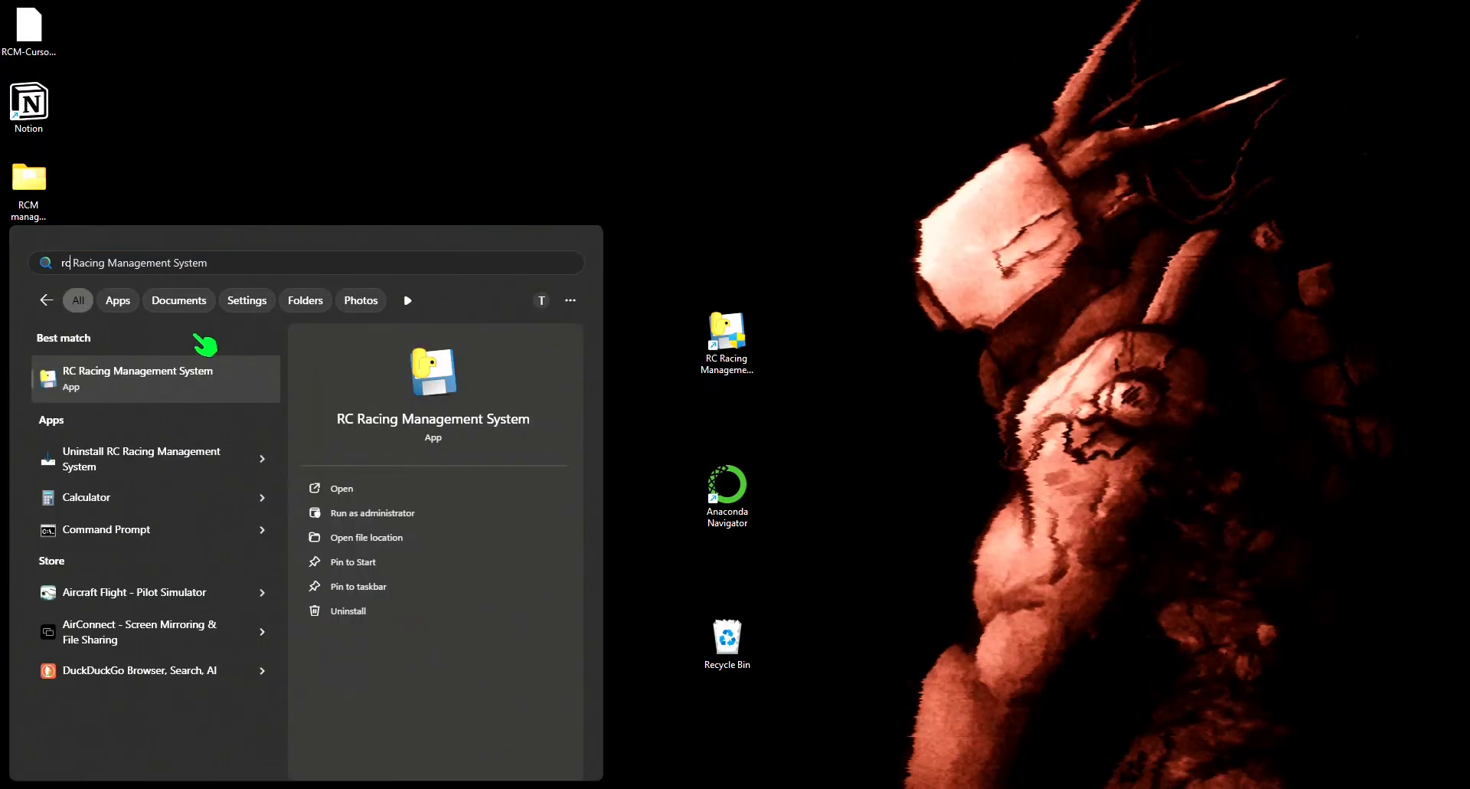
pyautogui.click(169, 379)
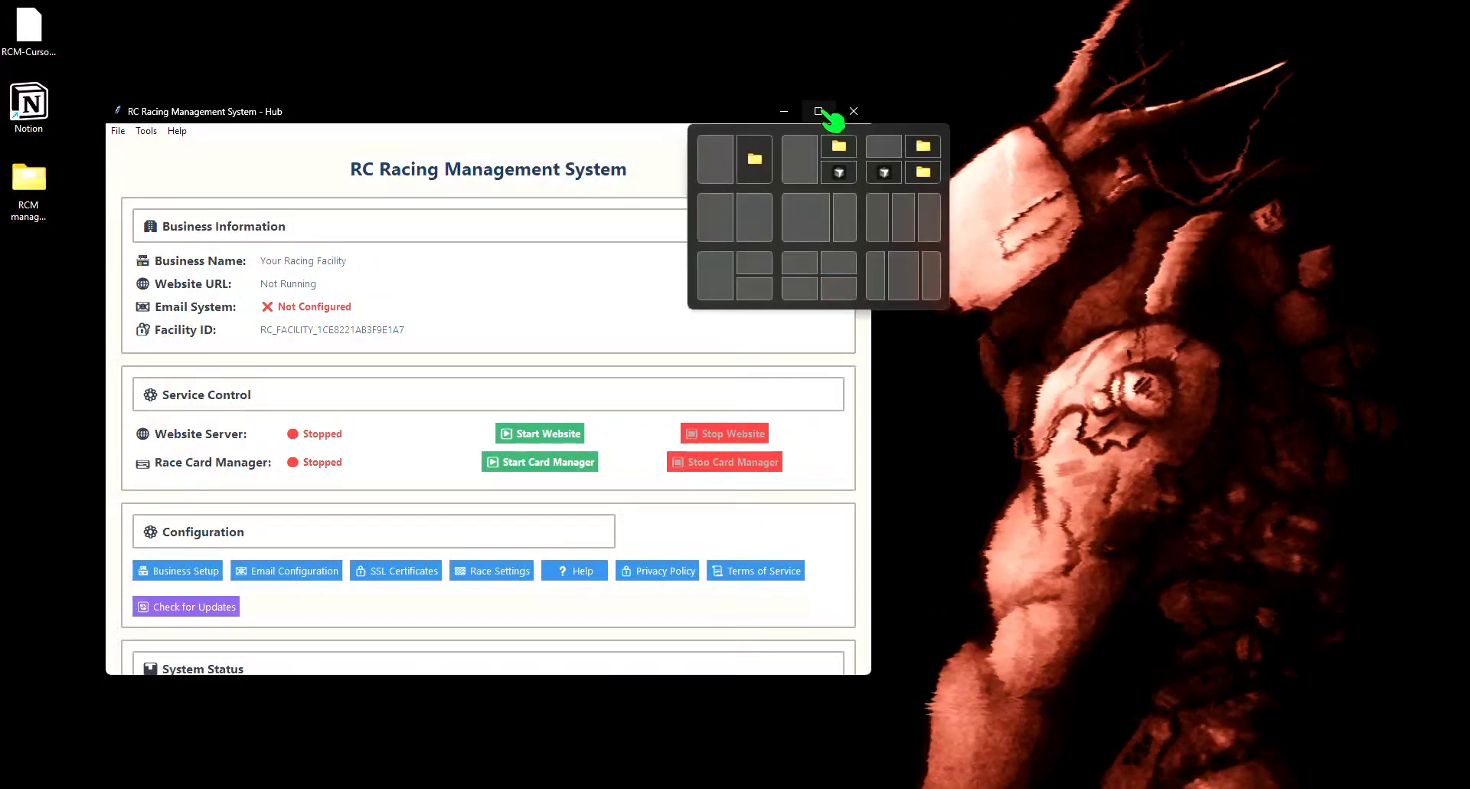
pyautogui.click(818, 111)
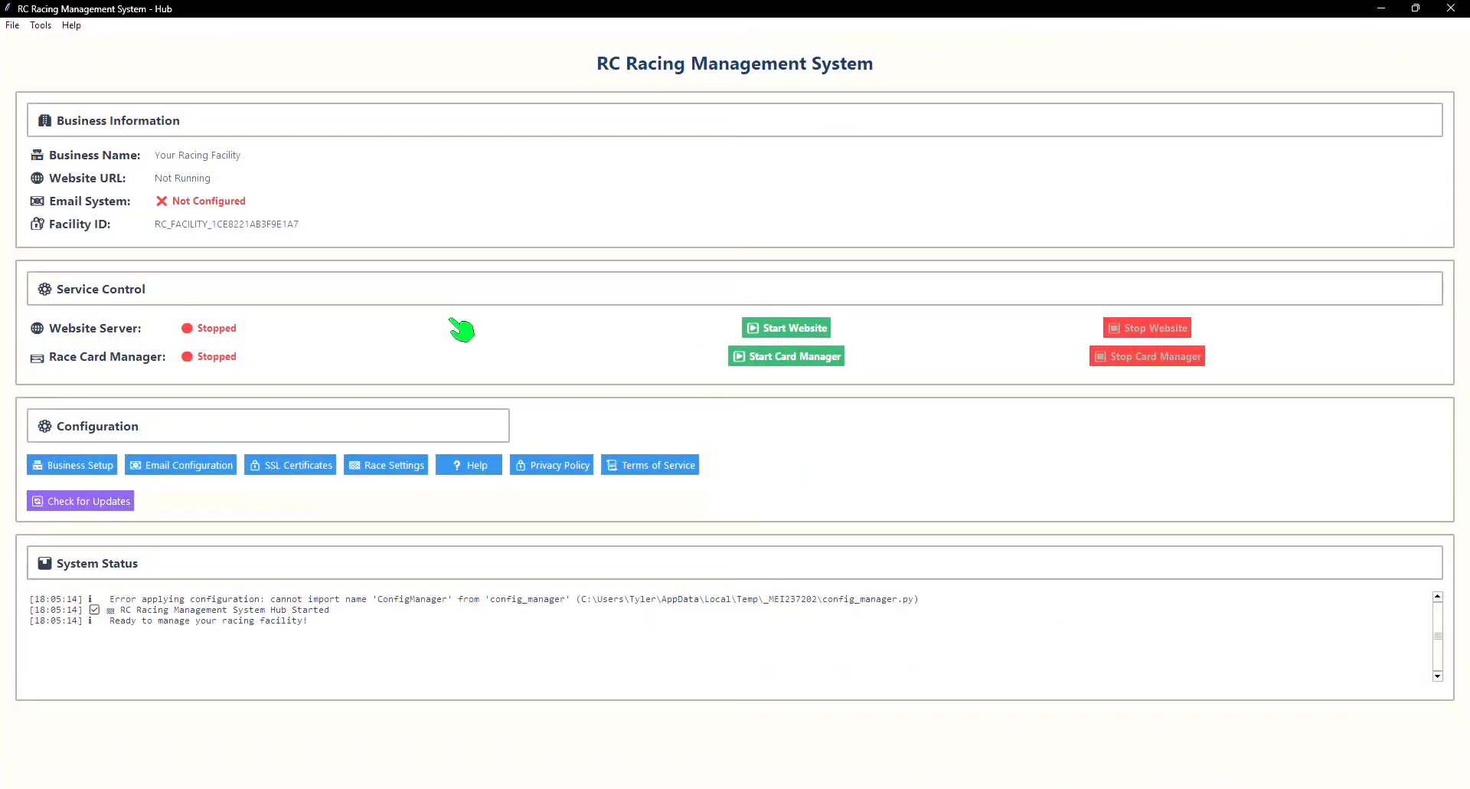
# Step: Open Business Setup, launch the Square Setup Wizard from the Square Terminal section, and advance past its introduction
pyautogui.click(100, 467)
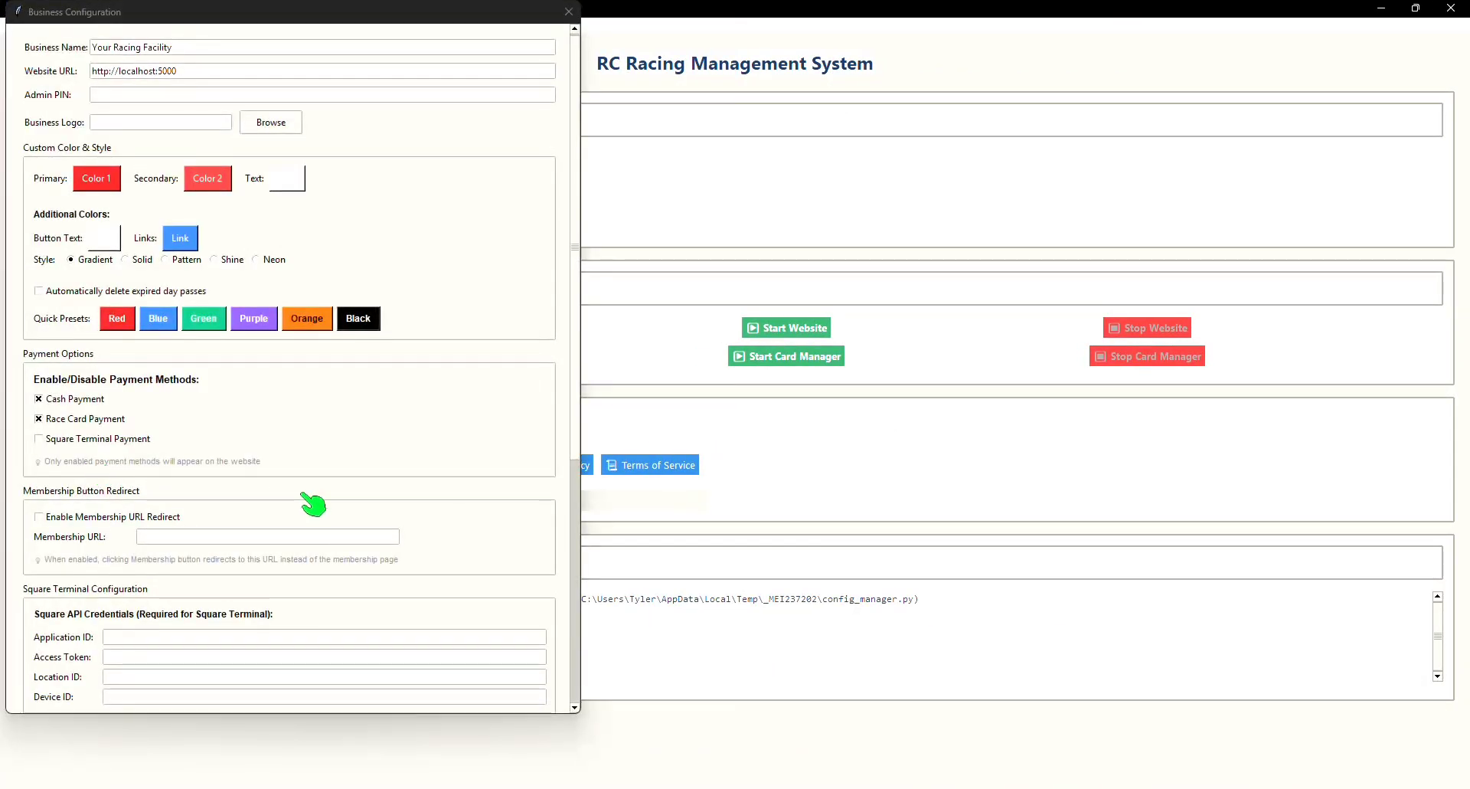
pyautogui.scroll(-3, 312, 503)
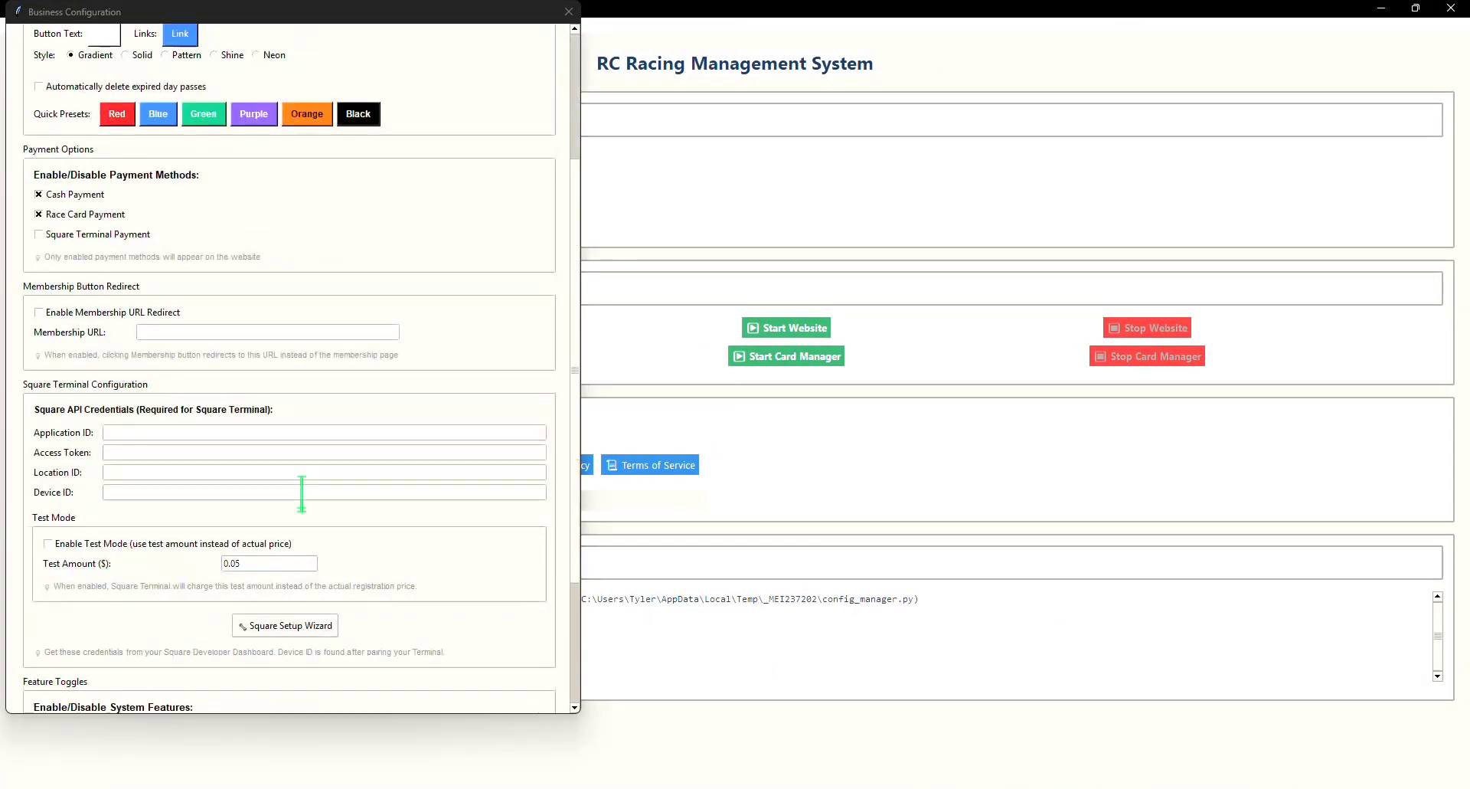
pyautogui.click(322, 631)
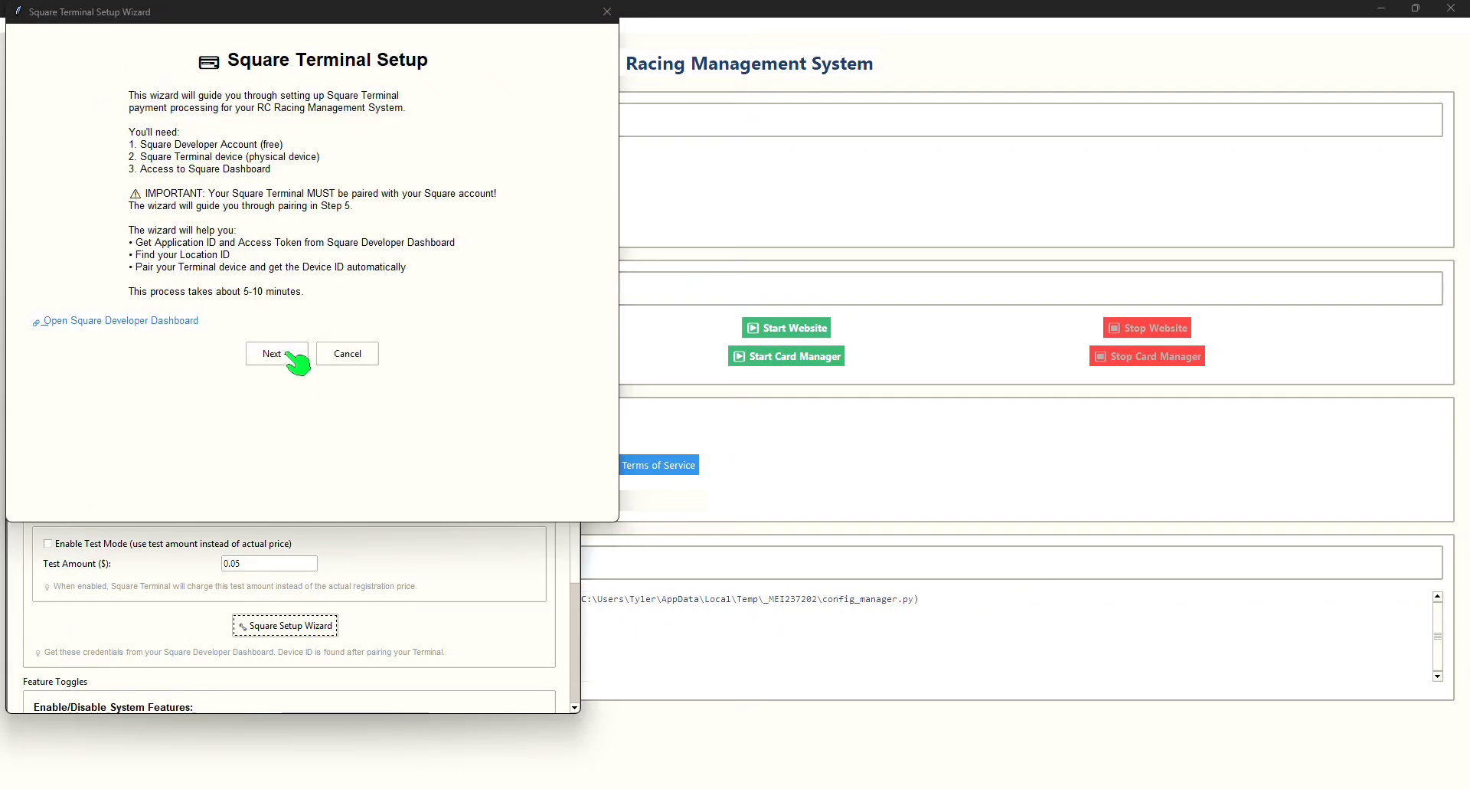
pyautogui.click(291, 356)
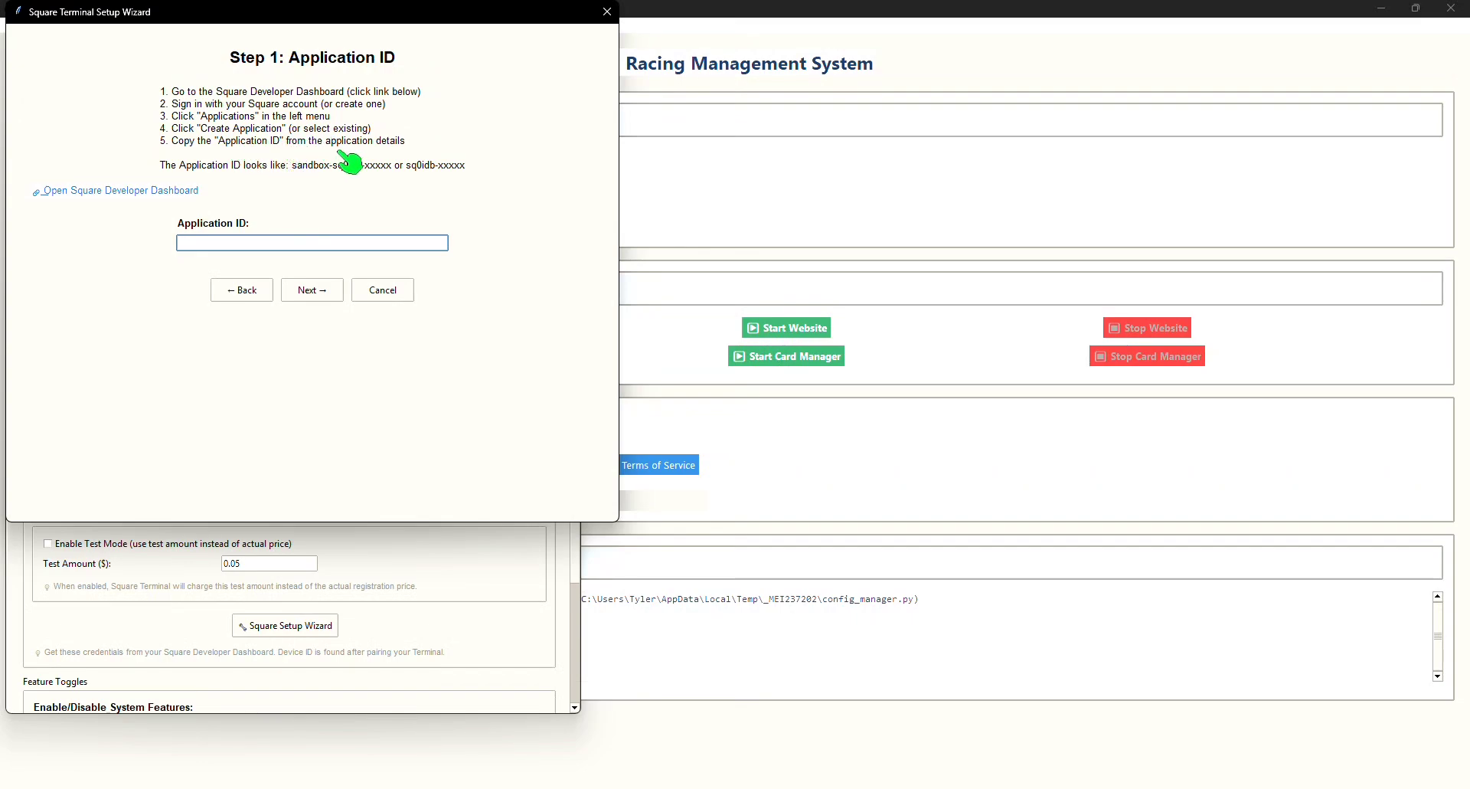
# Step: Open the Square Developer Dashboard from the wizard and go to the Developer Console
pyautogui.click(155, 192)
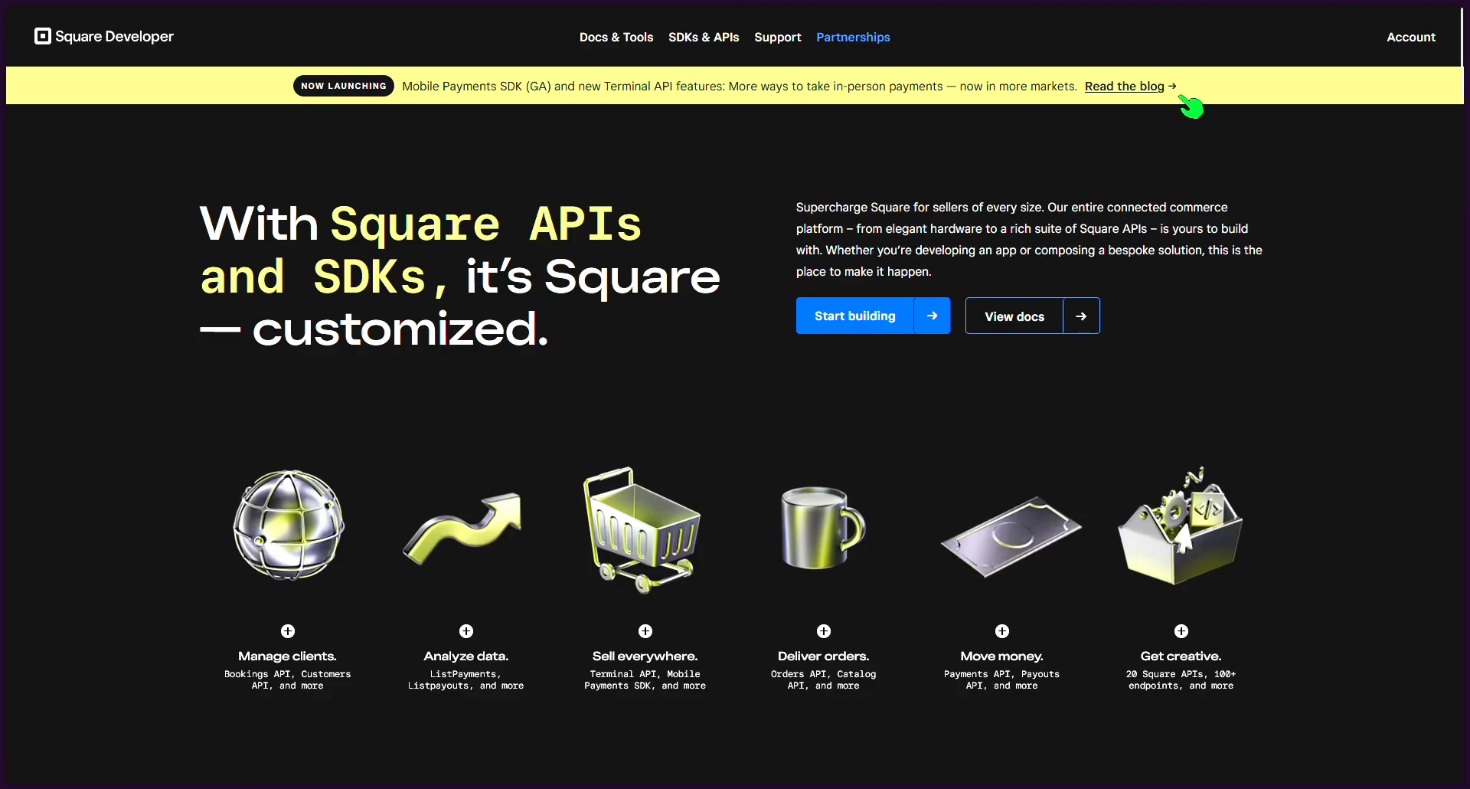
pyautogui.click(1406, 39)
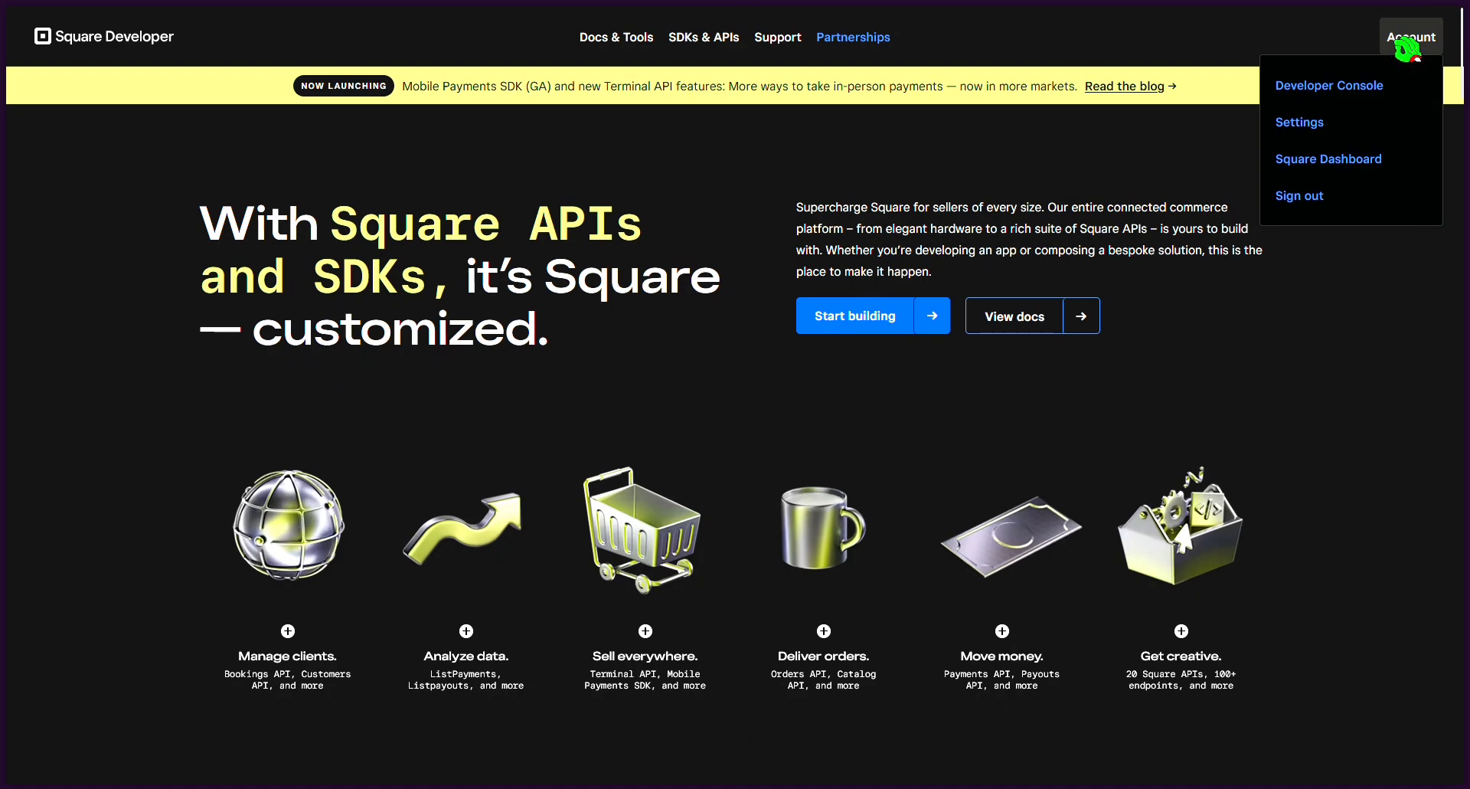
pyautogui.click(1372, 73)
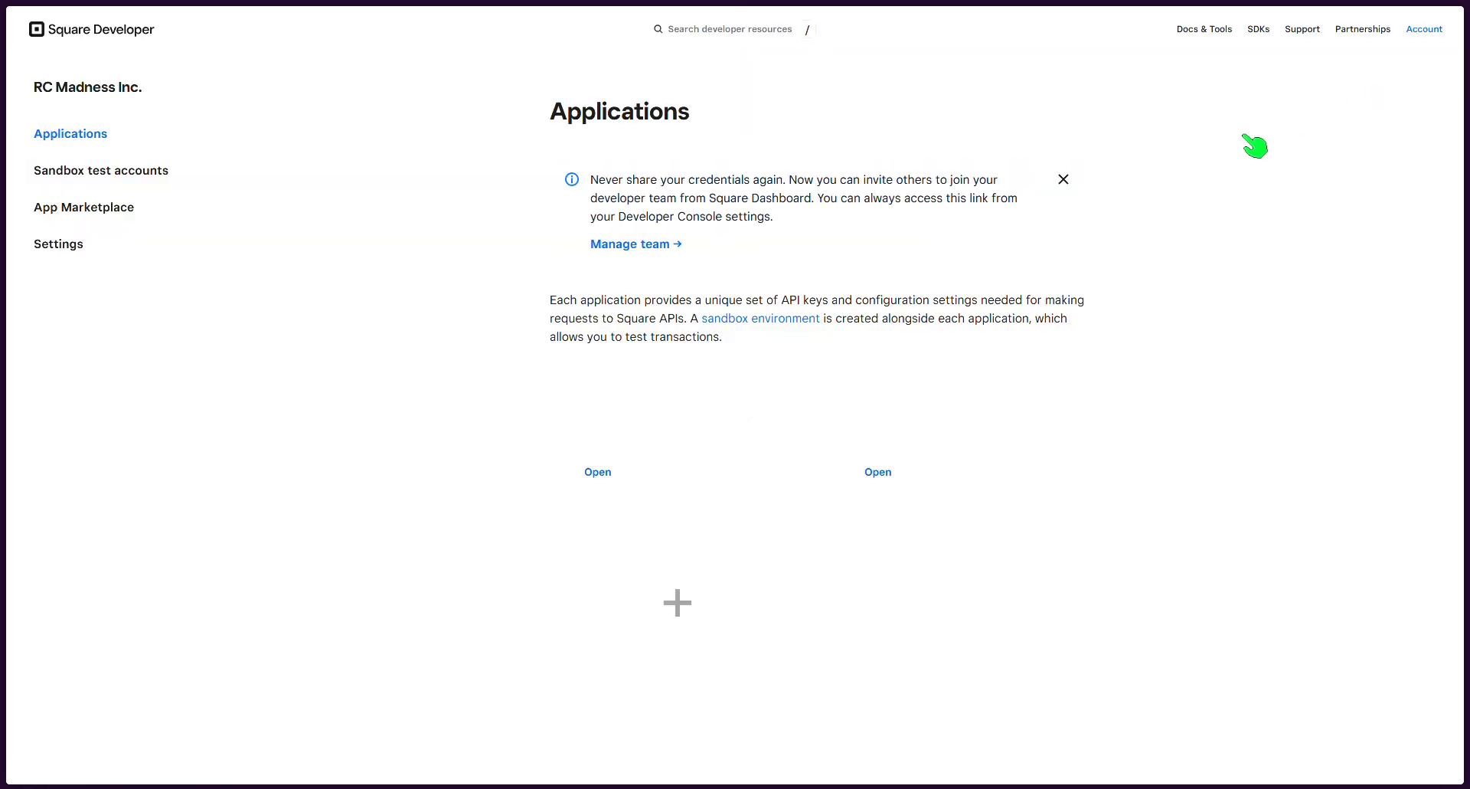
# Step: Create a new Square application named KioskTest, skipping the what-will-you-build question
pyautogui.click(695, 602)
pyautogui.click(666, 176)
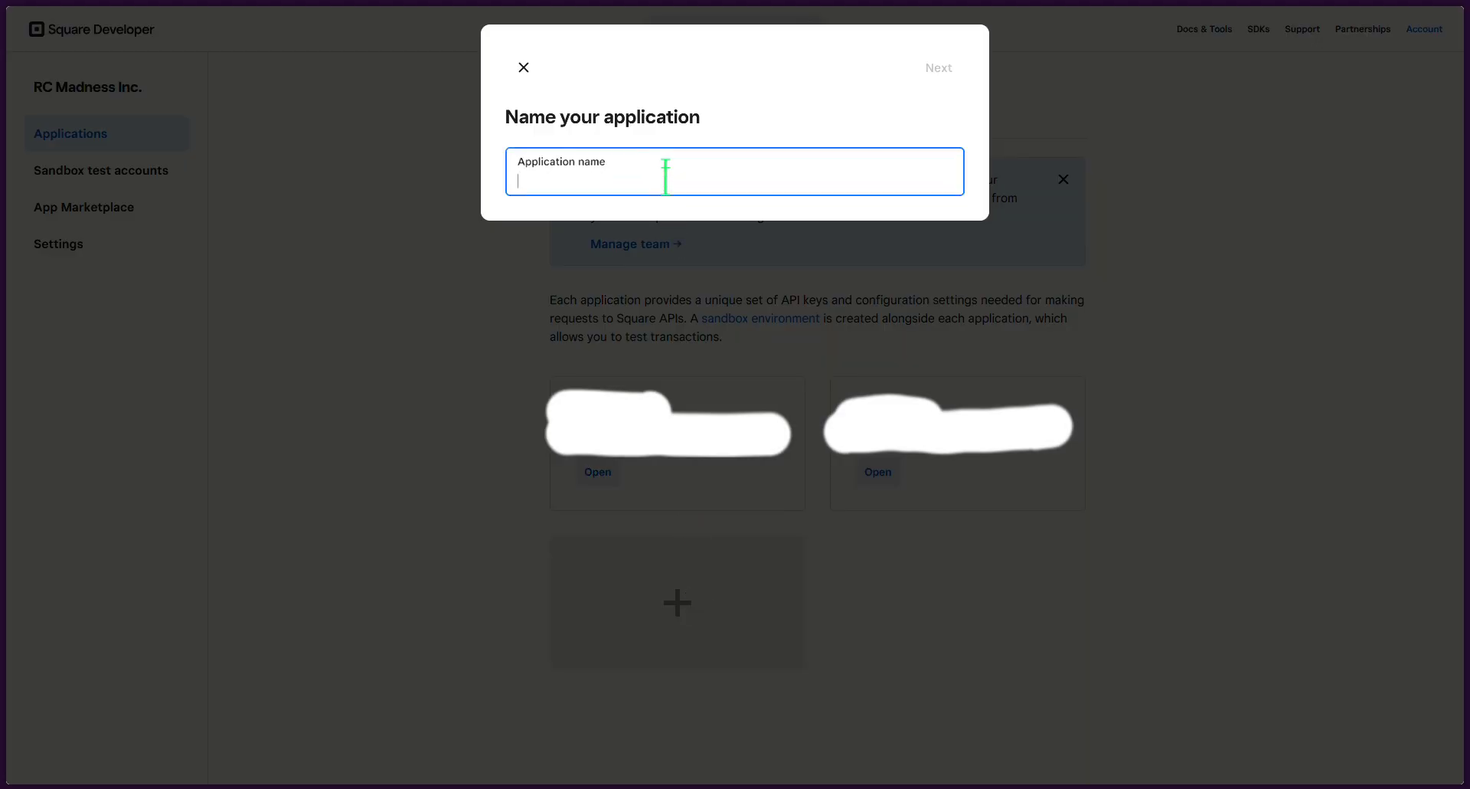
pyautogui.write('KioskTest')
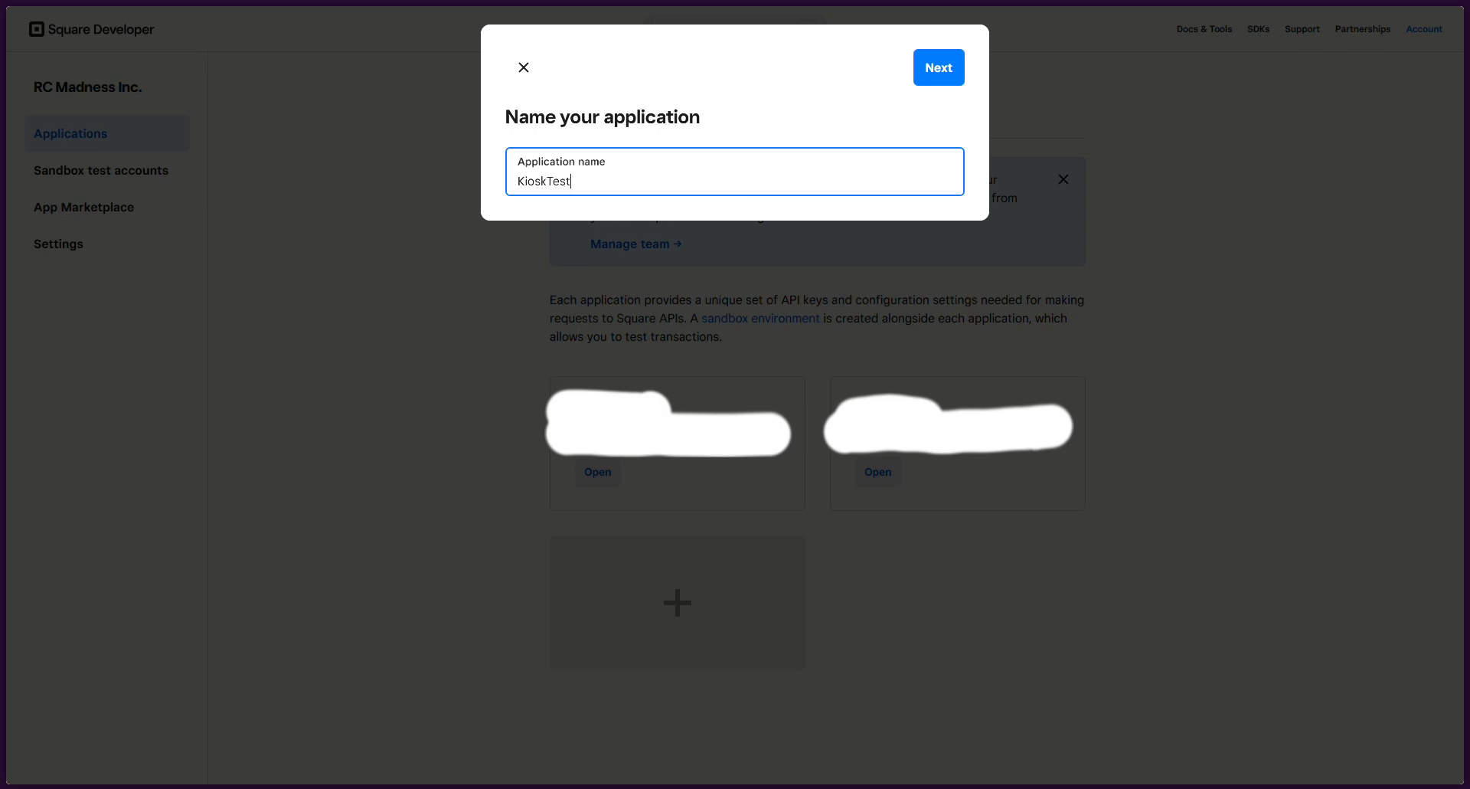
pyautogui.click(950, 76)
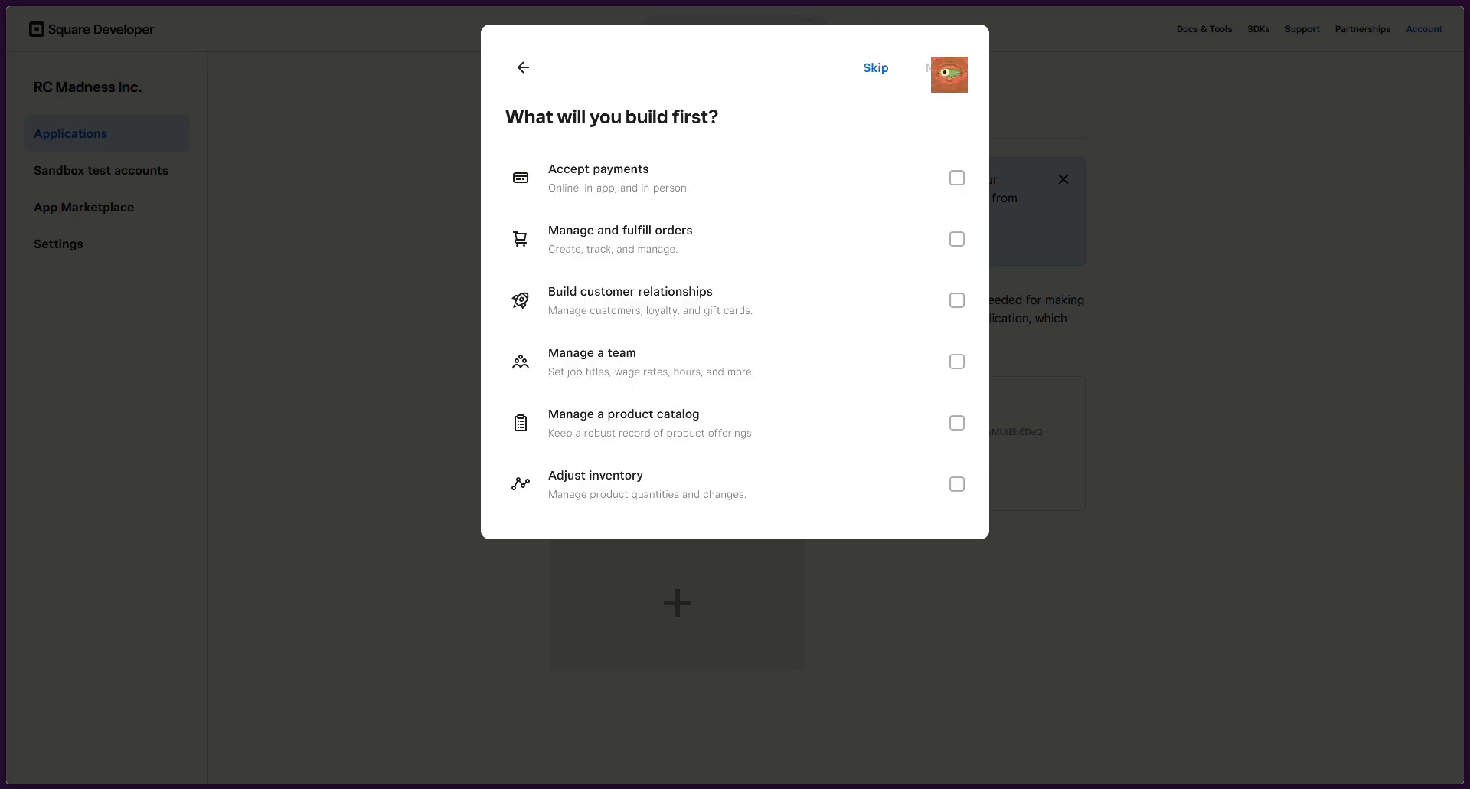
pyautogui.click(882, 71)
pyautogui.click(846, 68)
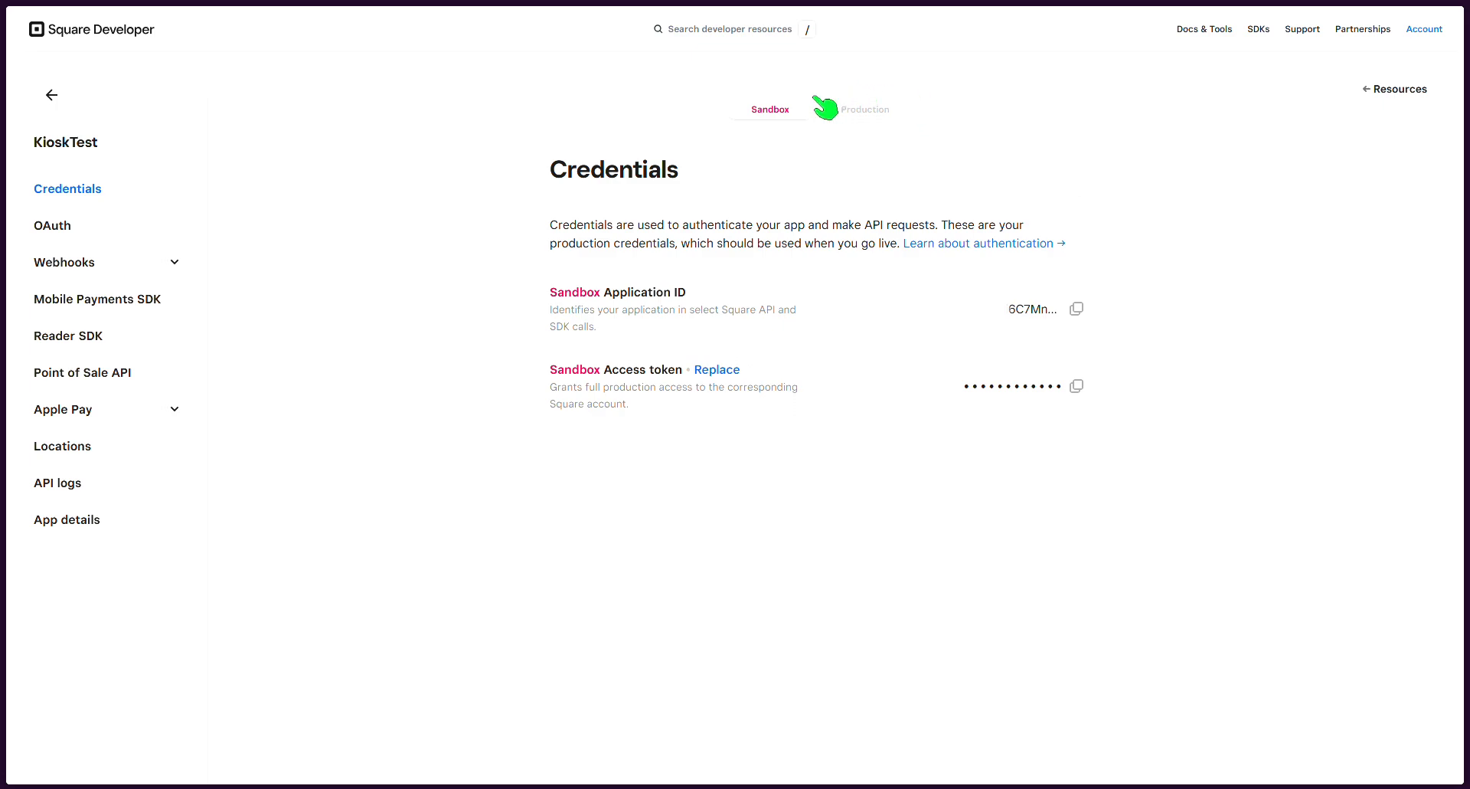
# Step: Switch the credentials to Production and copy the Production Application ID
pyautogui.click(873, 112)
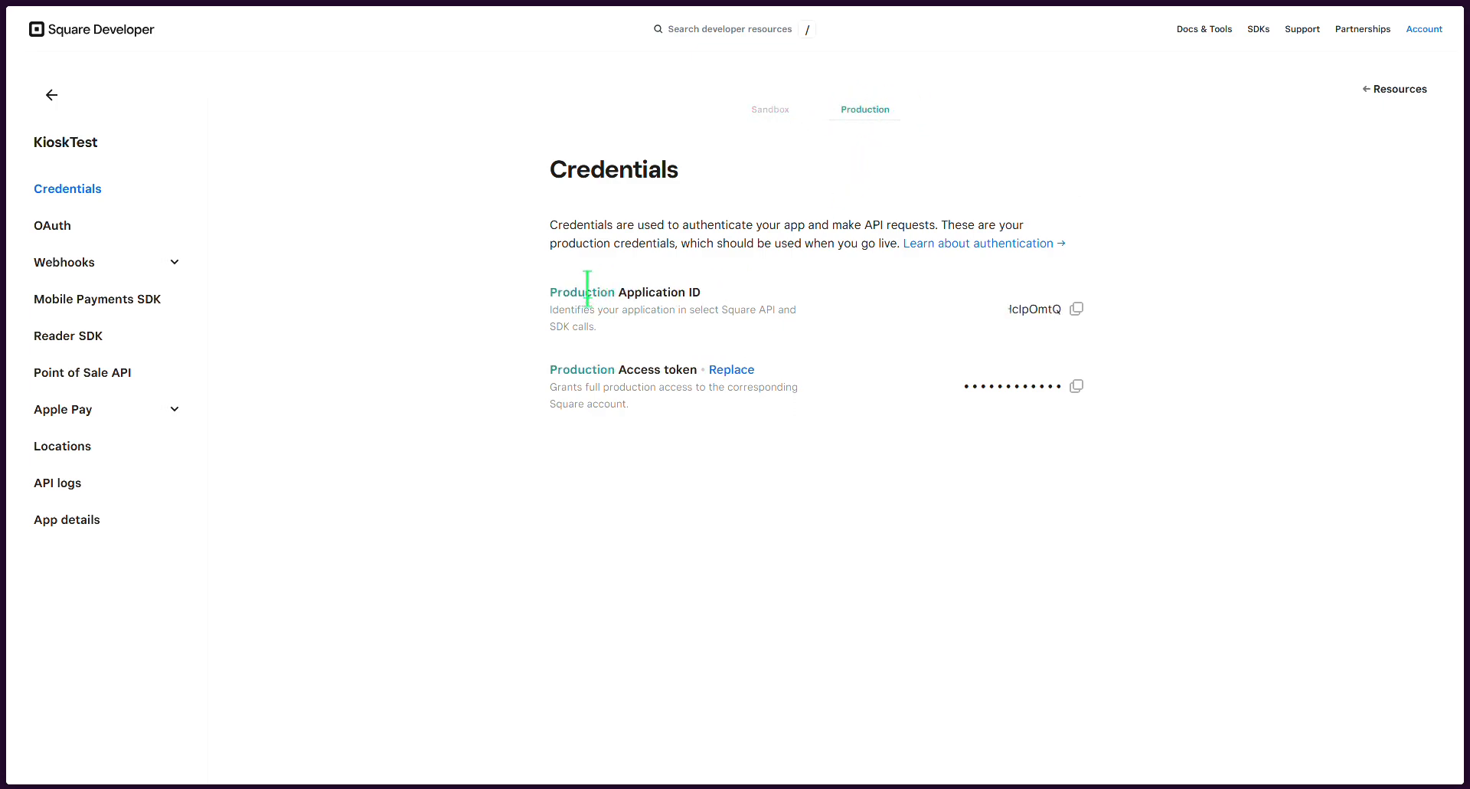
pyautogui.moveTo(550, 292); pyautogui.dragTo(716, 309)
pyautogui.click(746, 310)
pyautogui.click(1079, 306)
# Step: Return to the wizard, paste the Application ID into its field, and continue to the next step
pyautogui.moveTo(366, 786)
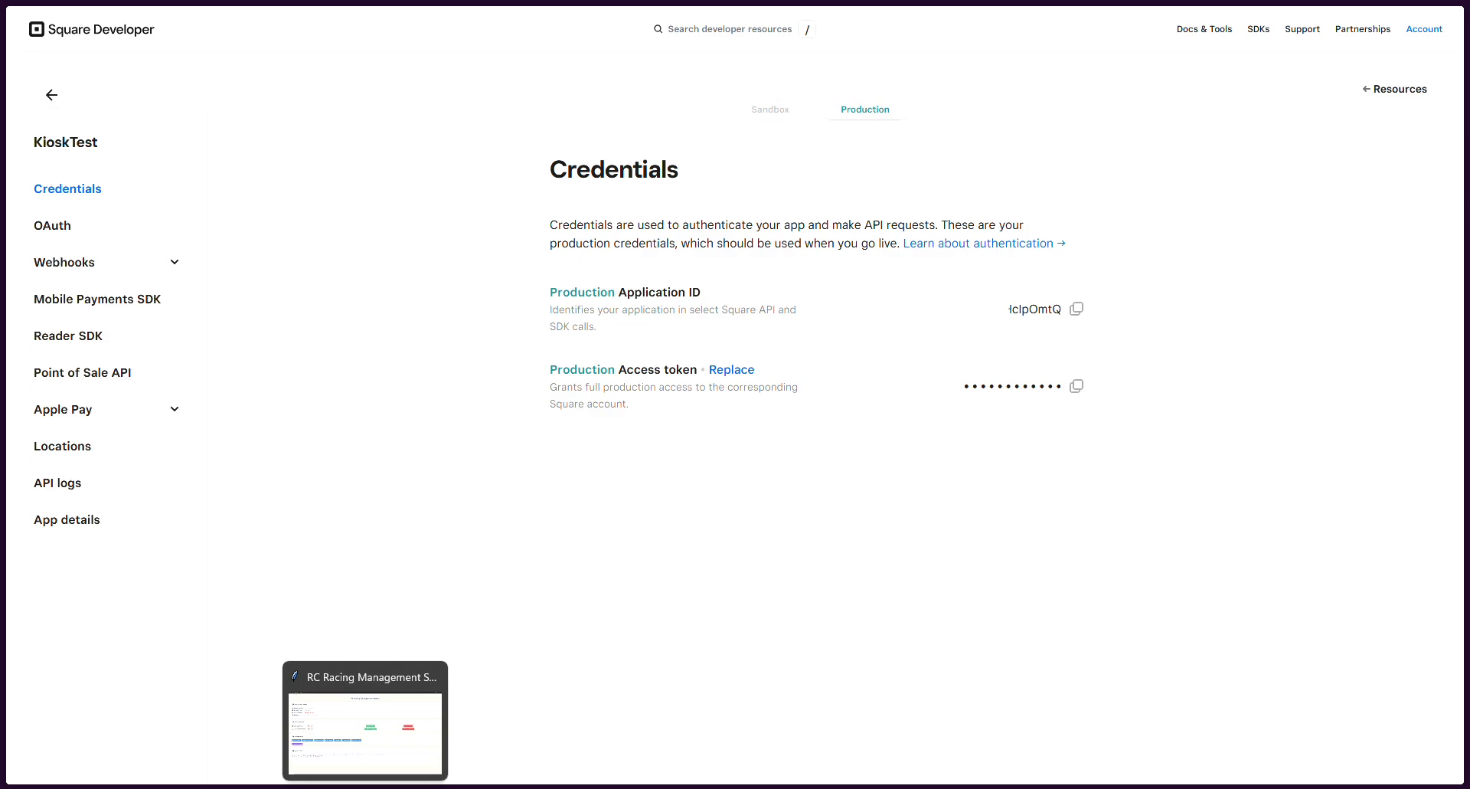
pyautogui.click(366, 786)
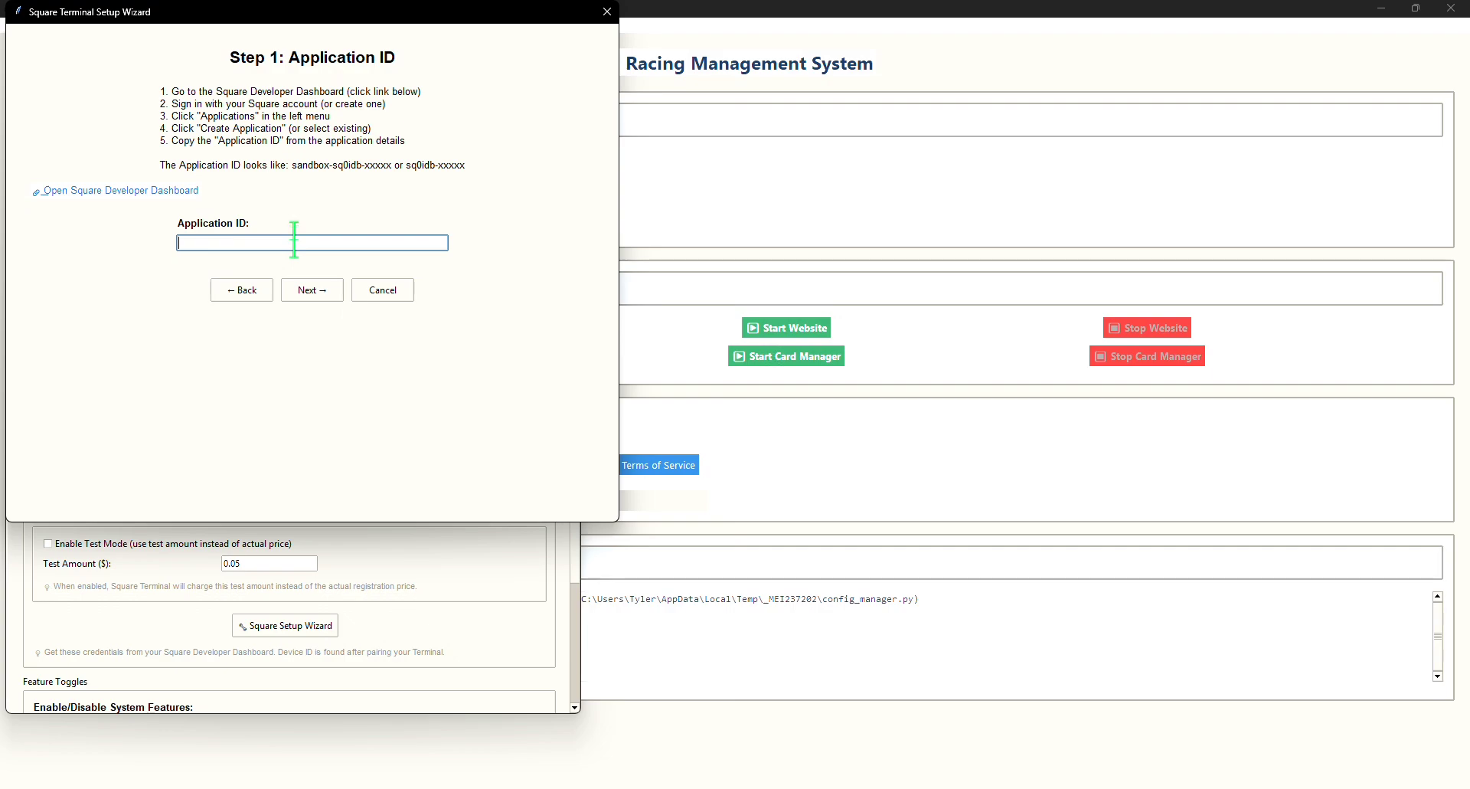
pyautogui.hotkey('ctrl', 'v')
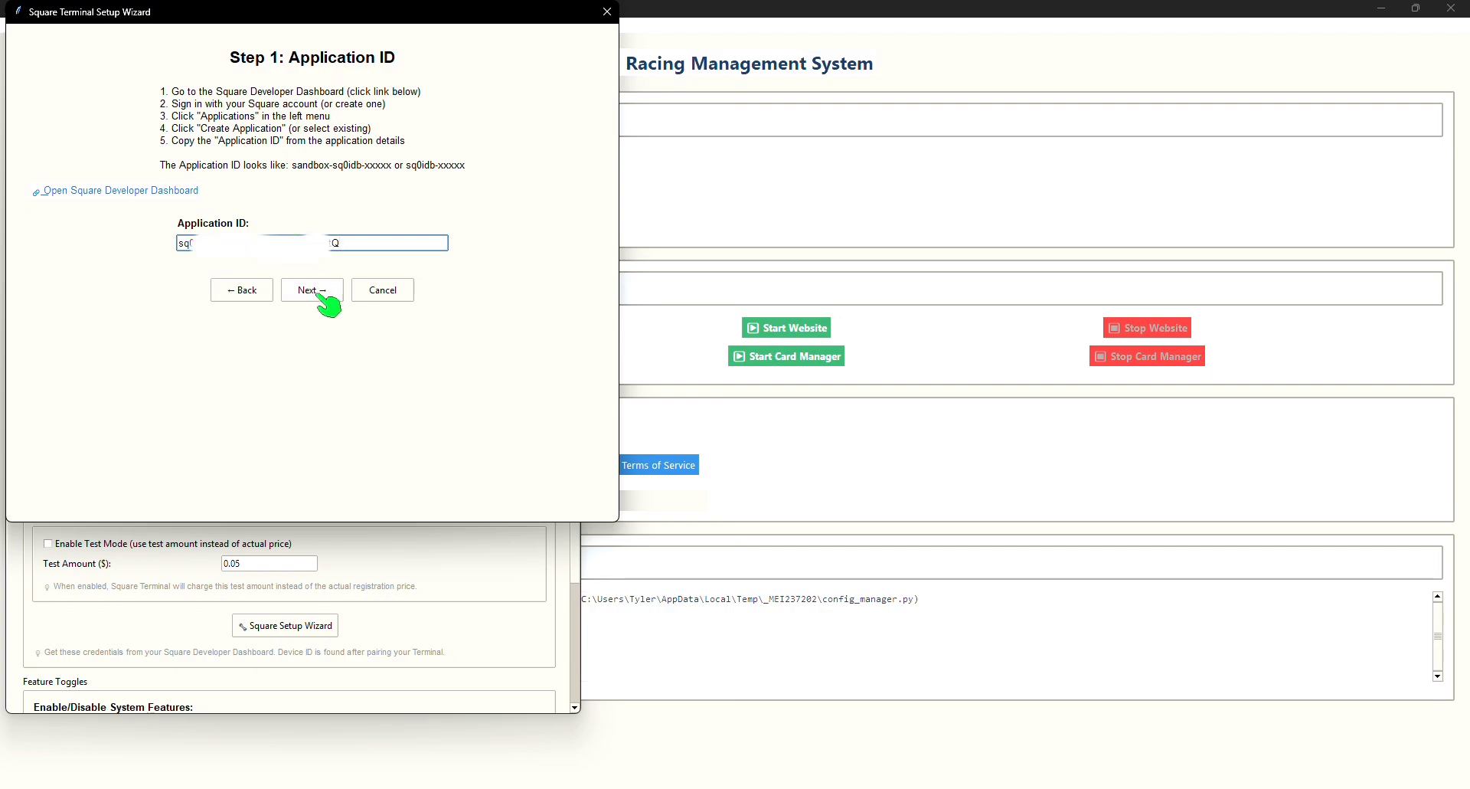
pyautogui.click(314, 290)
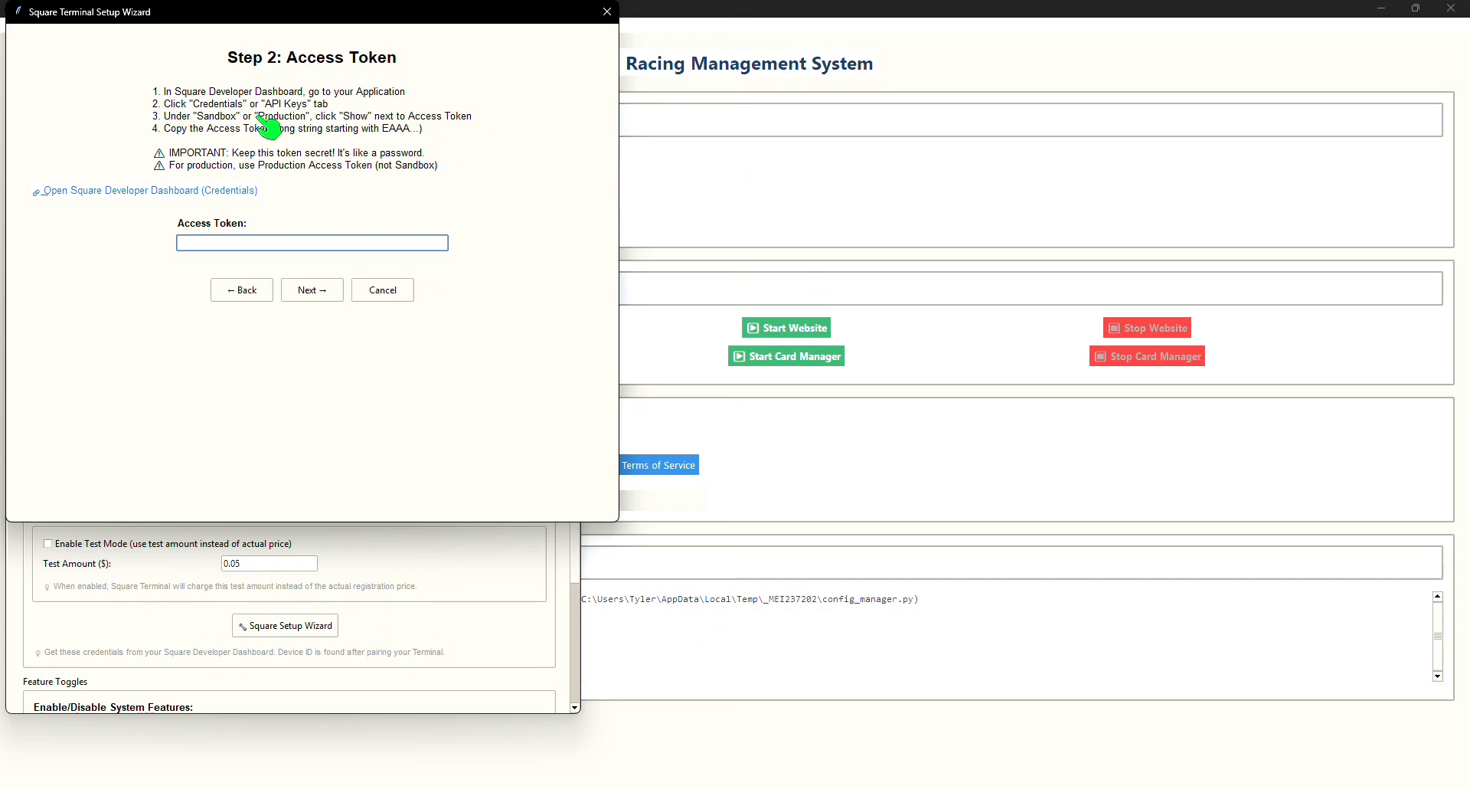
# Step: Back on the credentials page, copy the Production Access token
pyautogui.click(285, 243)
pyautogui.click(233, 766)
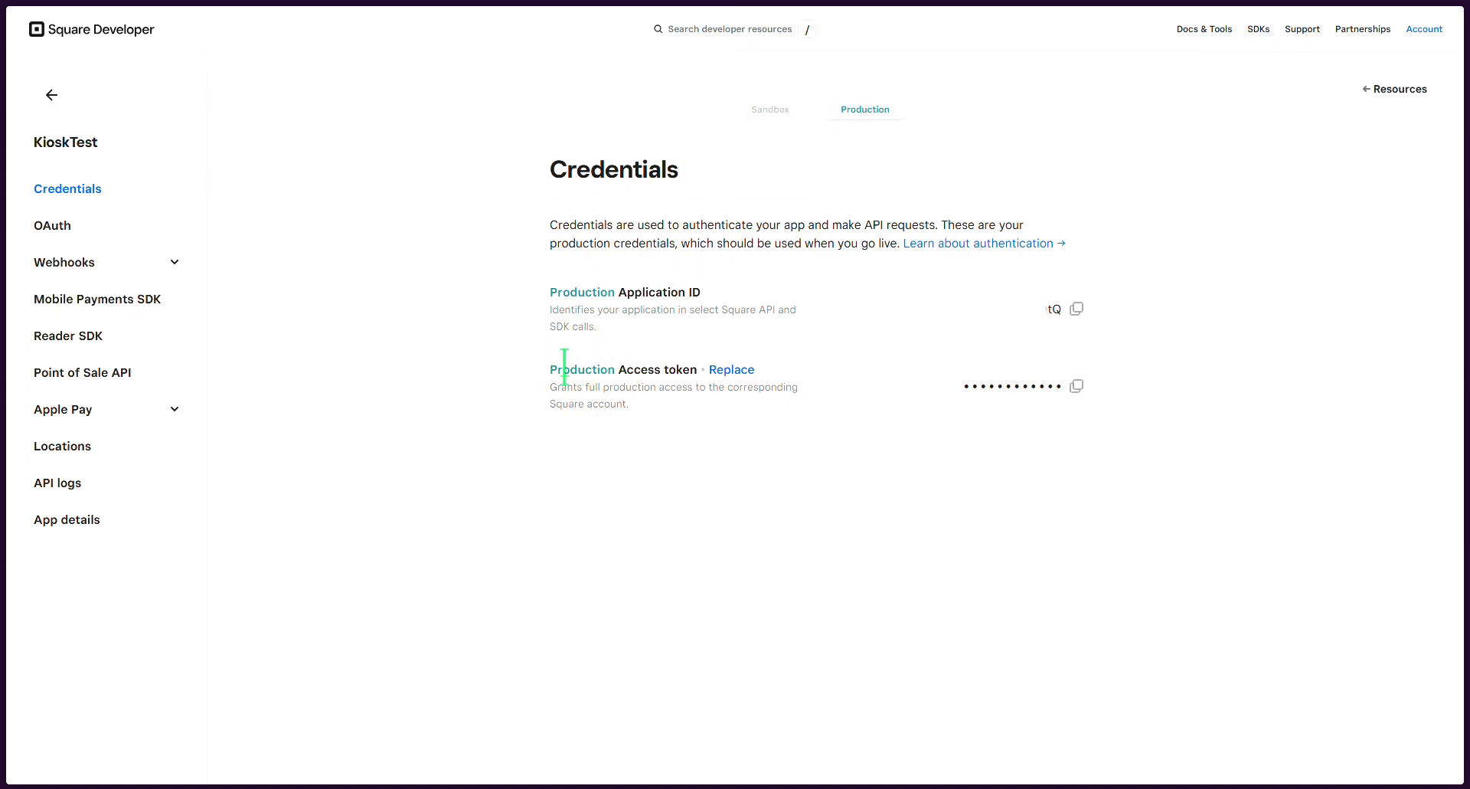
pyautogui.moveTo(565, 370); pyautogui.dragTo(735, 379)
pyautogui.click(1083, 430)
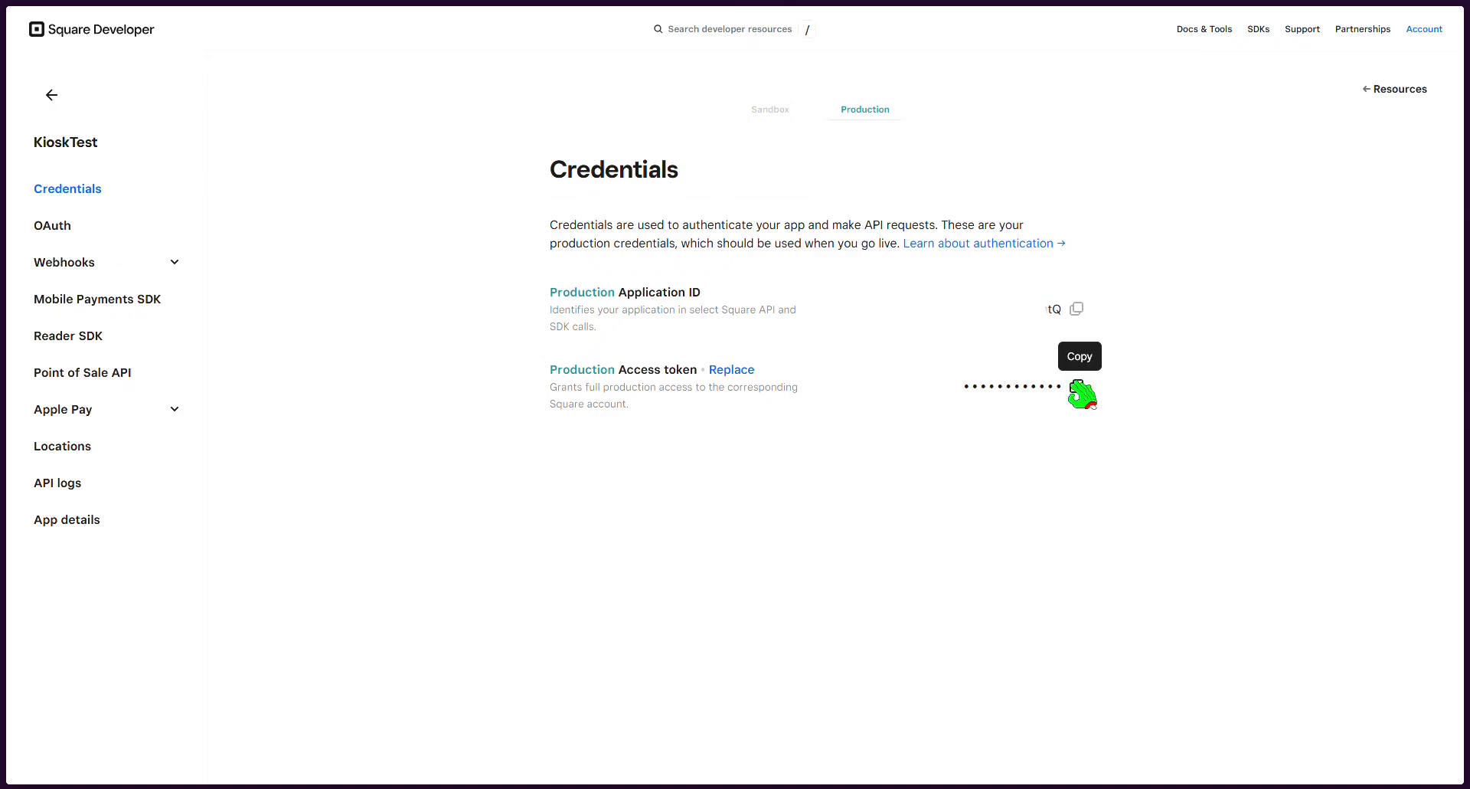
pyautogui.click(1082, 394)
# Step: Paste the access token into the wizard's Access Token field and continue
pyautogui.moveTo(365, 784)
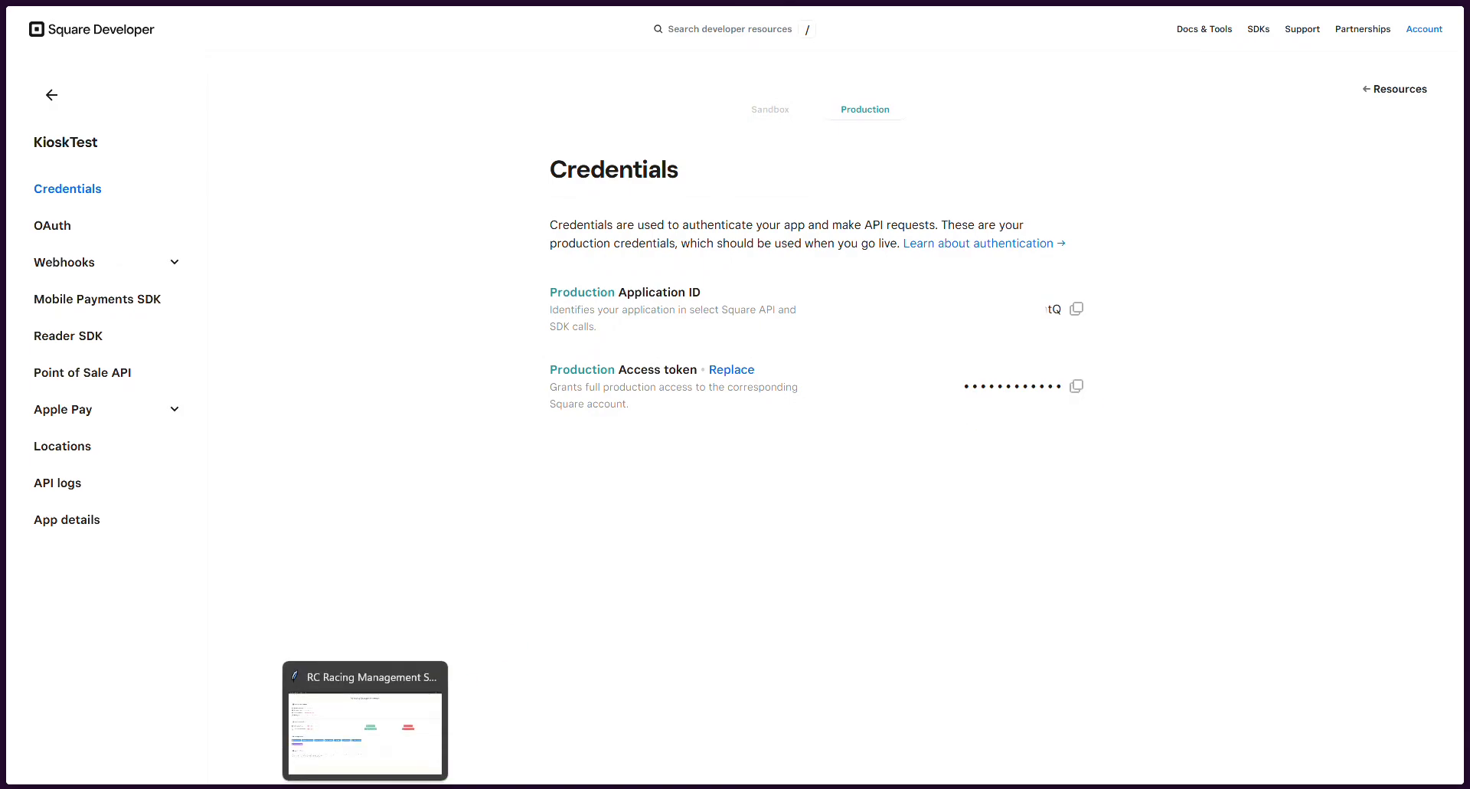
pyautogui.click(366, 727)
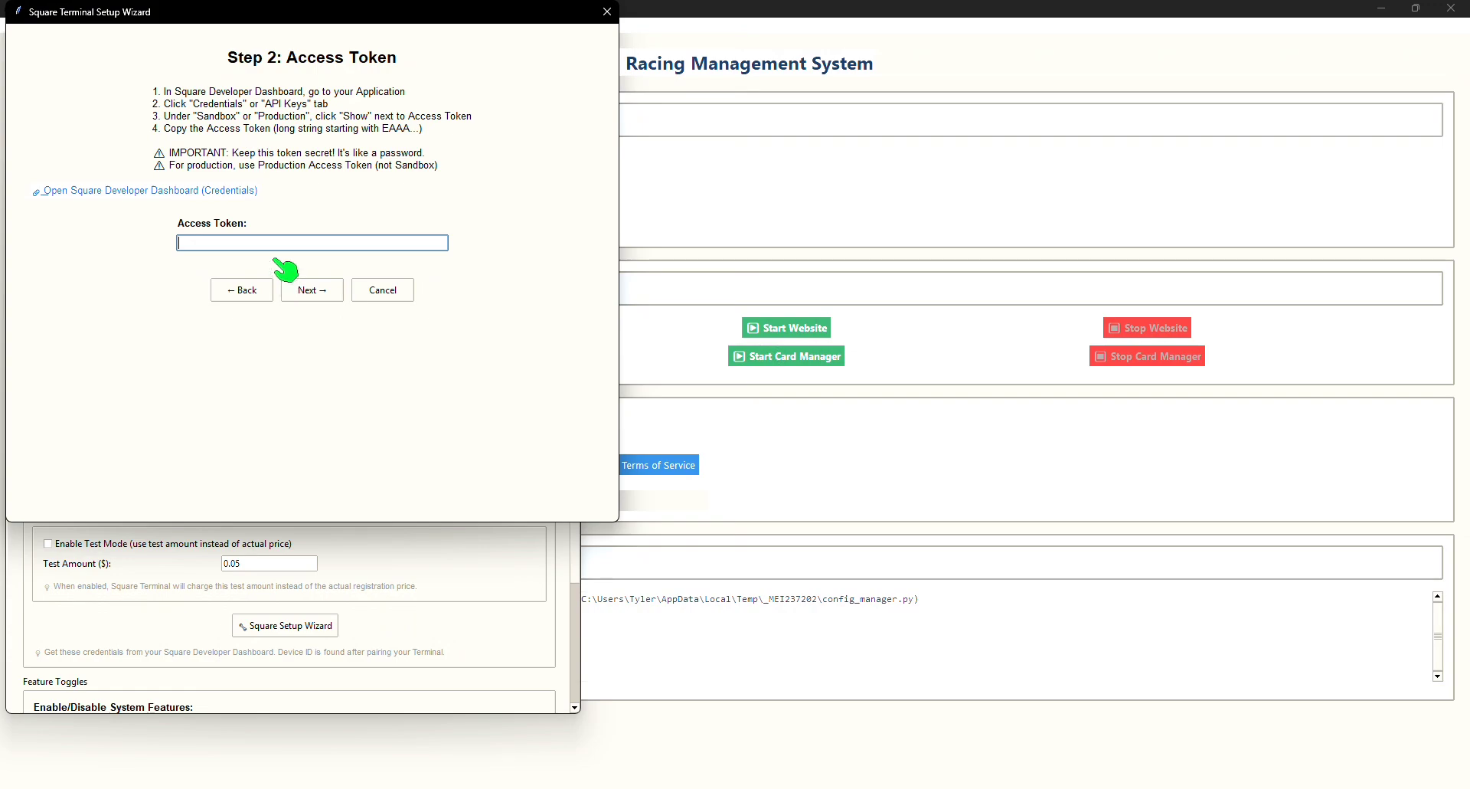
pyautogui.hotkey('ctrl', 'v')
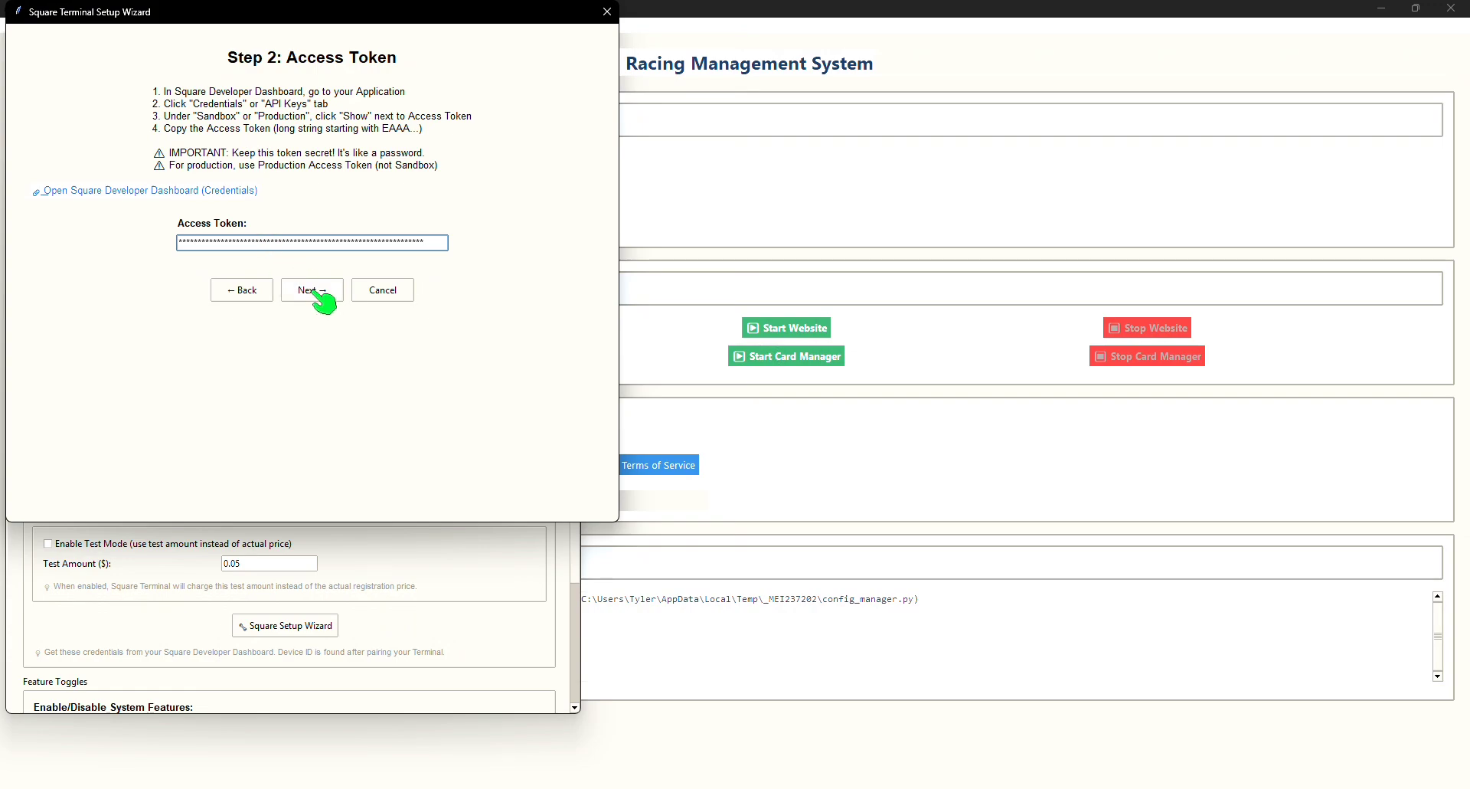
pyautogui.click(320, 293)
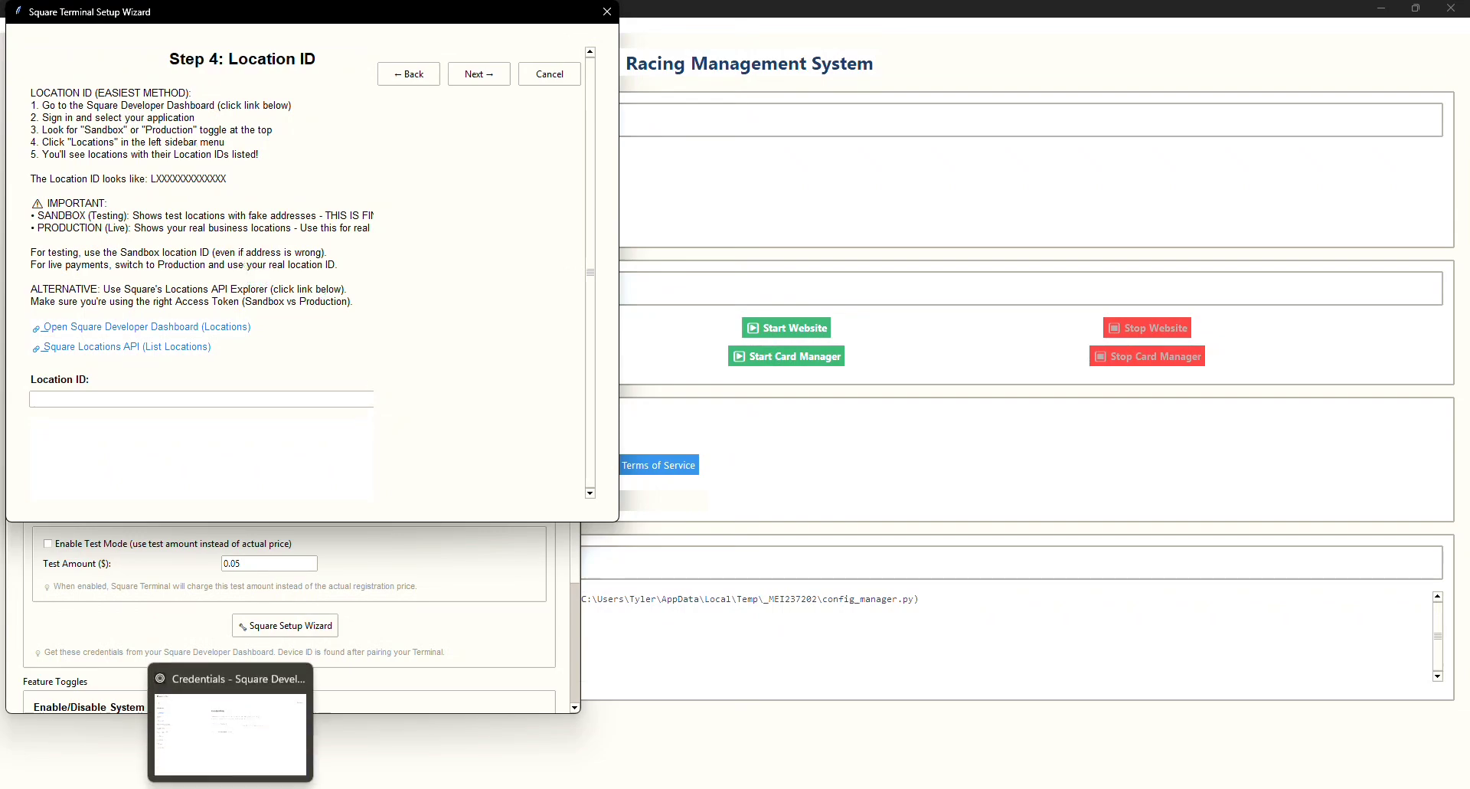
# Step: Open the application's Locations page and select the main location's Location ID
pyautogui.click(231, 787)
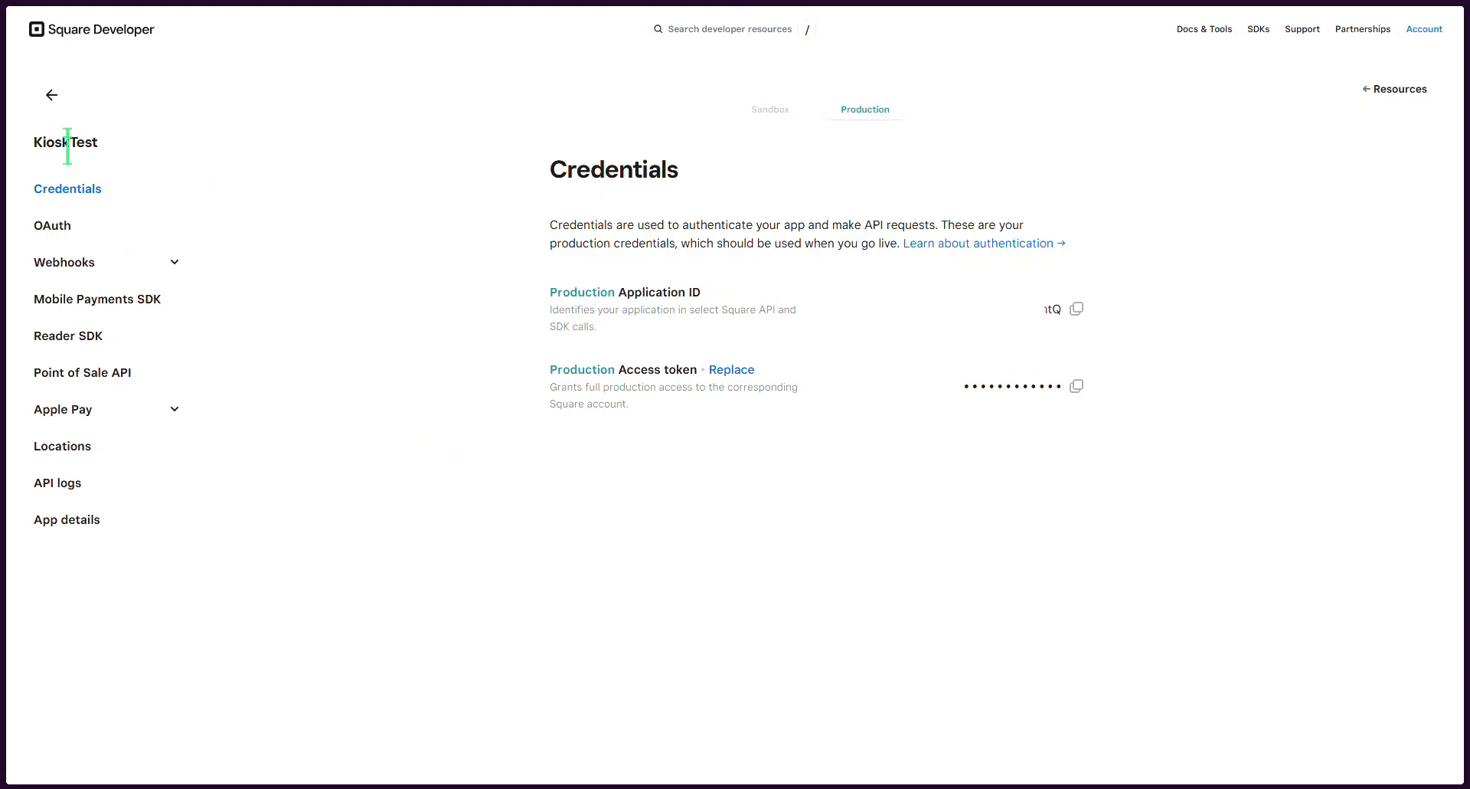
pyautogui.click(86, 452)
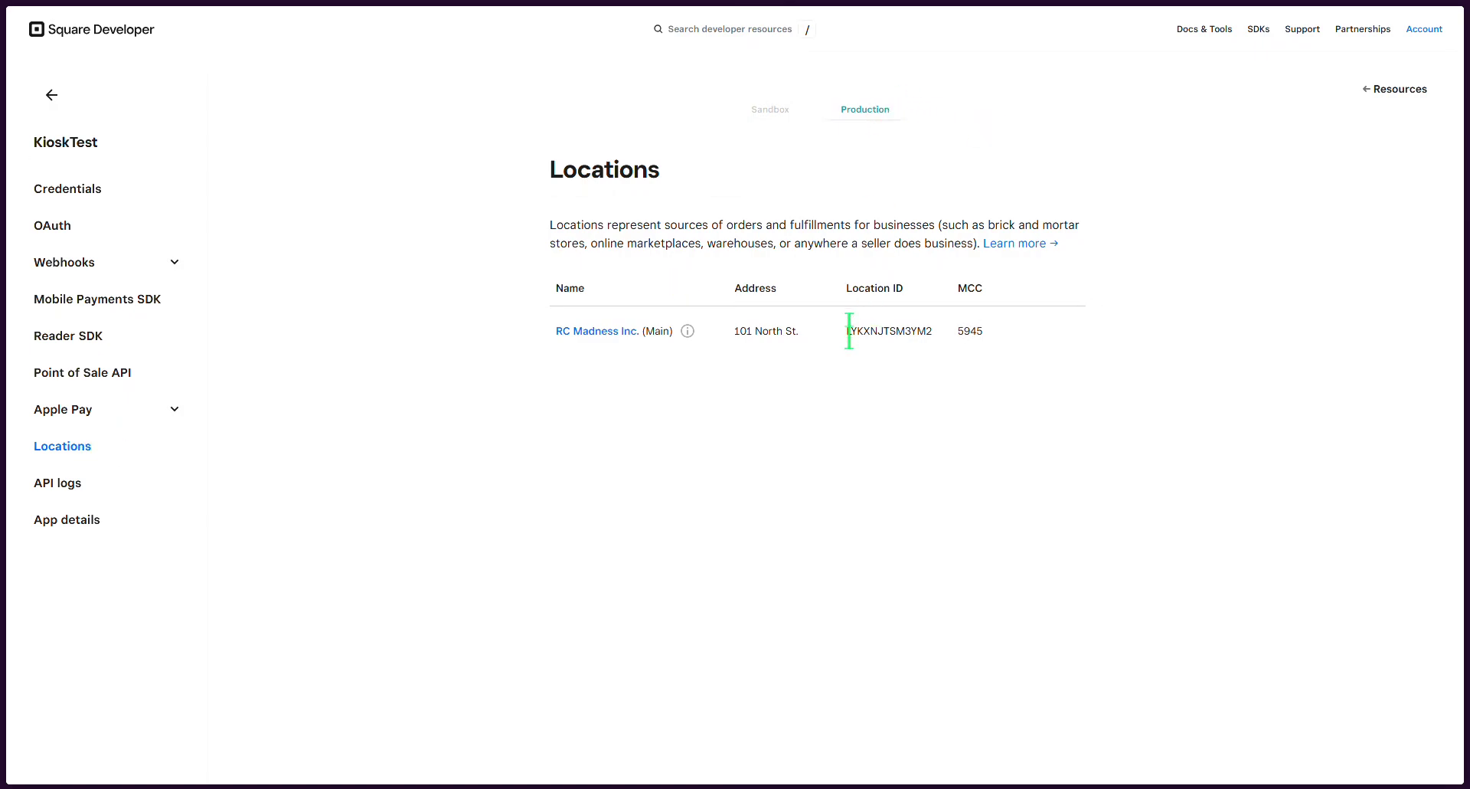
pyautogui.moveTo(847, 330); pyautogui.dragTo(931, 331)
pyautogui.hotkey('ctrl', 'c')
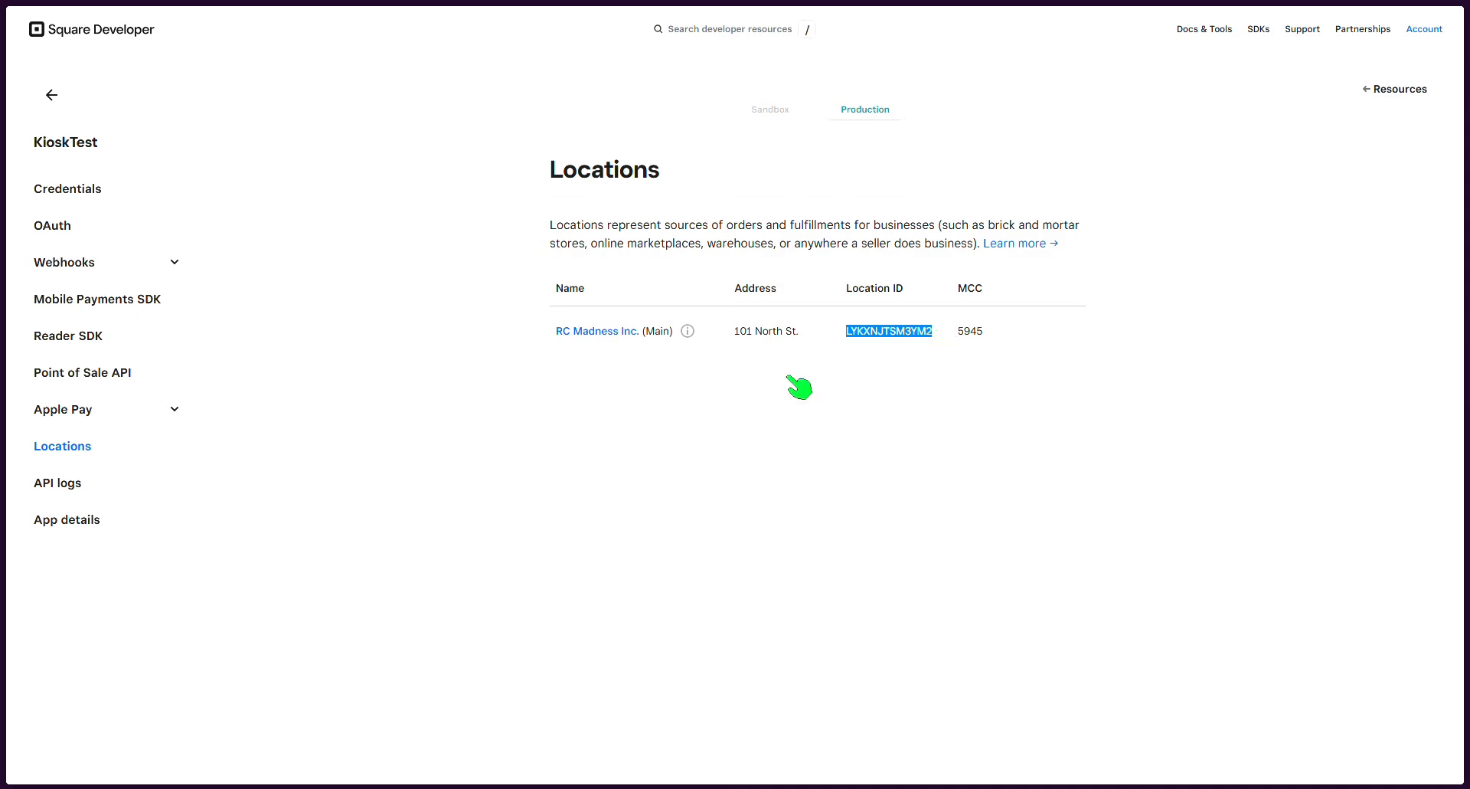
# Step: Return to the wizard and paste the Location ID into its Location ID field
pyautogui.moveTo(365, 787)
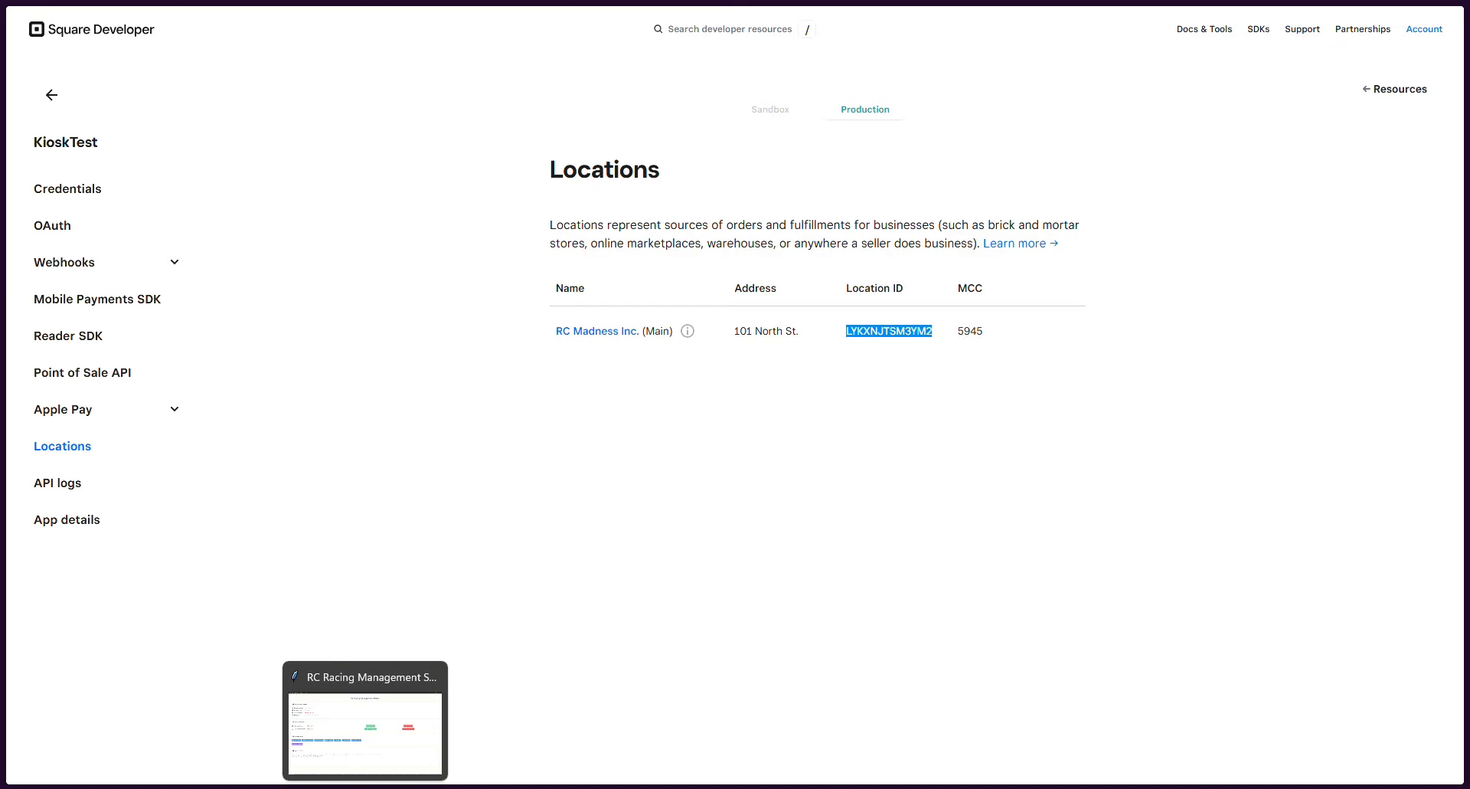
pyautogui.click(365, 787)
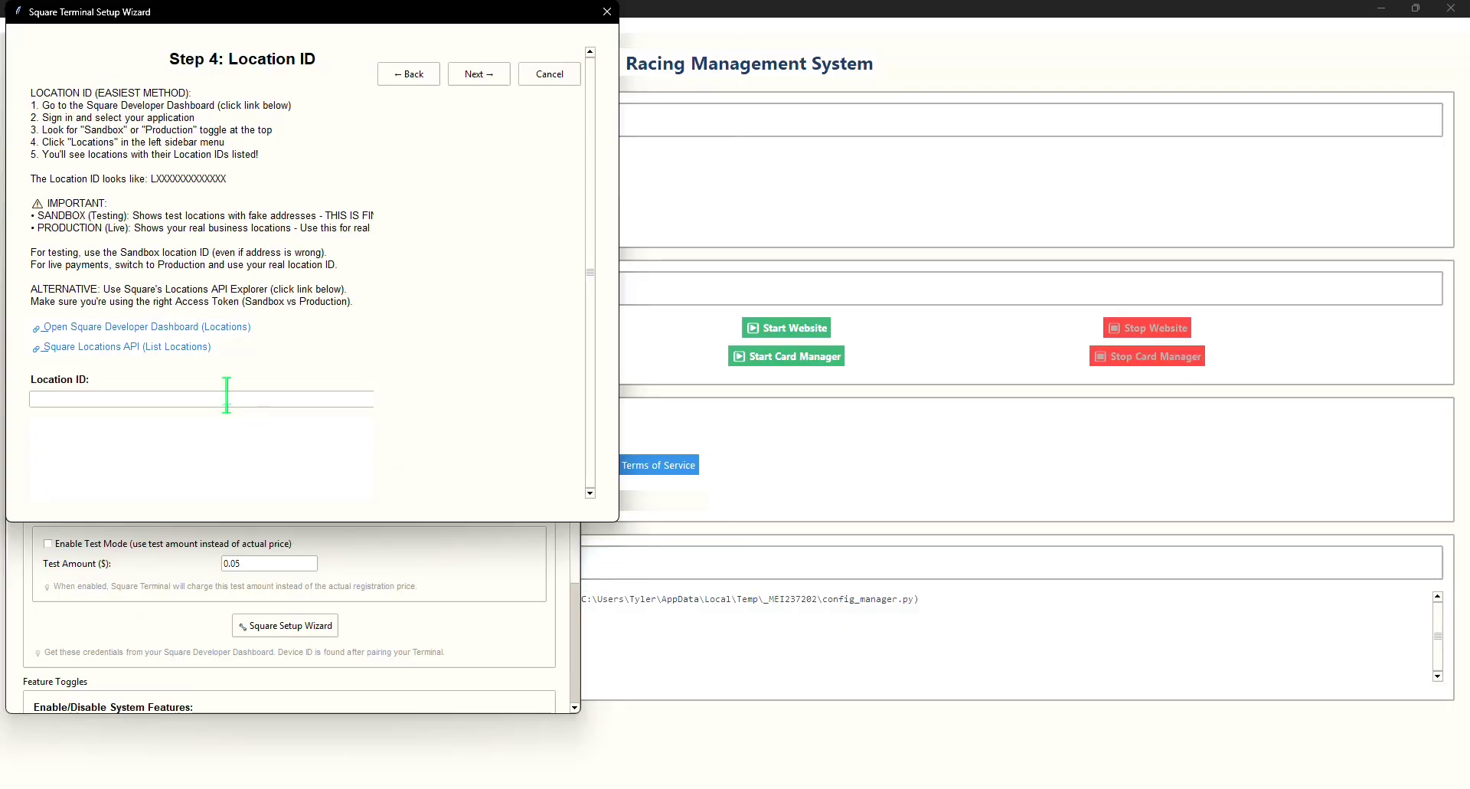
pyautogui.click(227, 398)
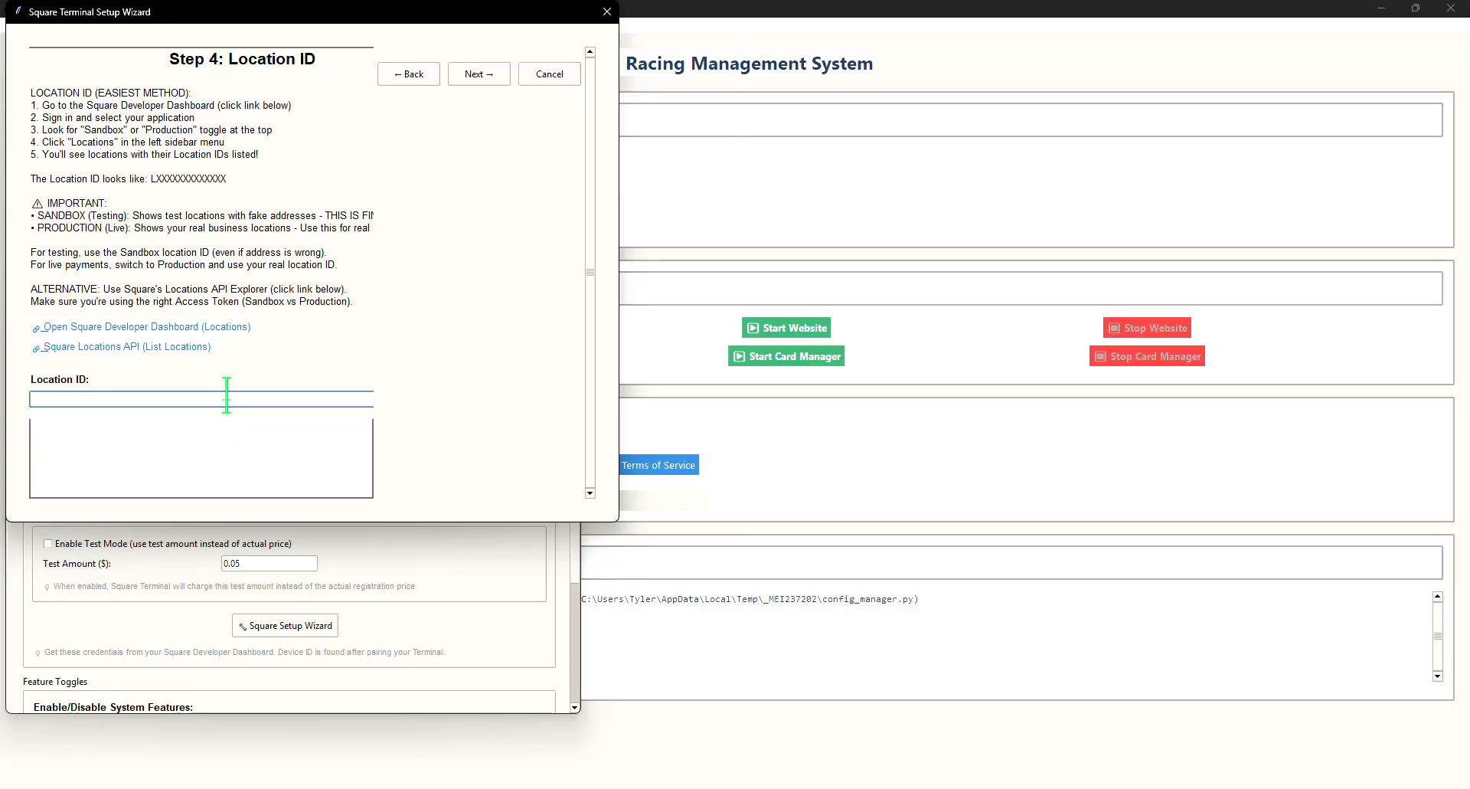
pyautogui.hotkey('ctrl', 'v')
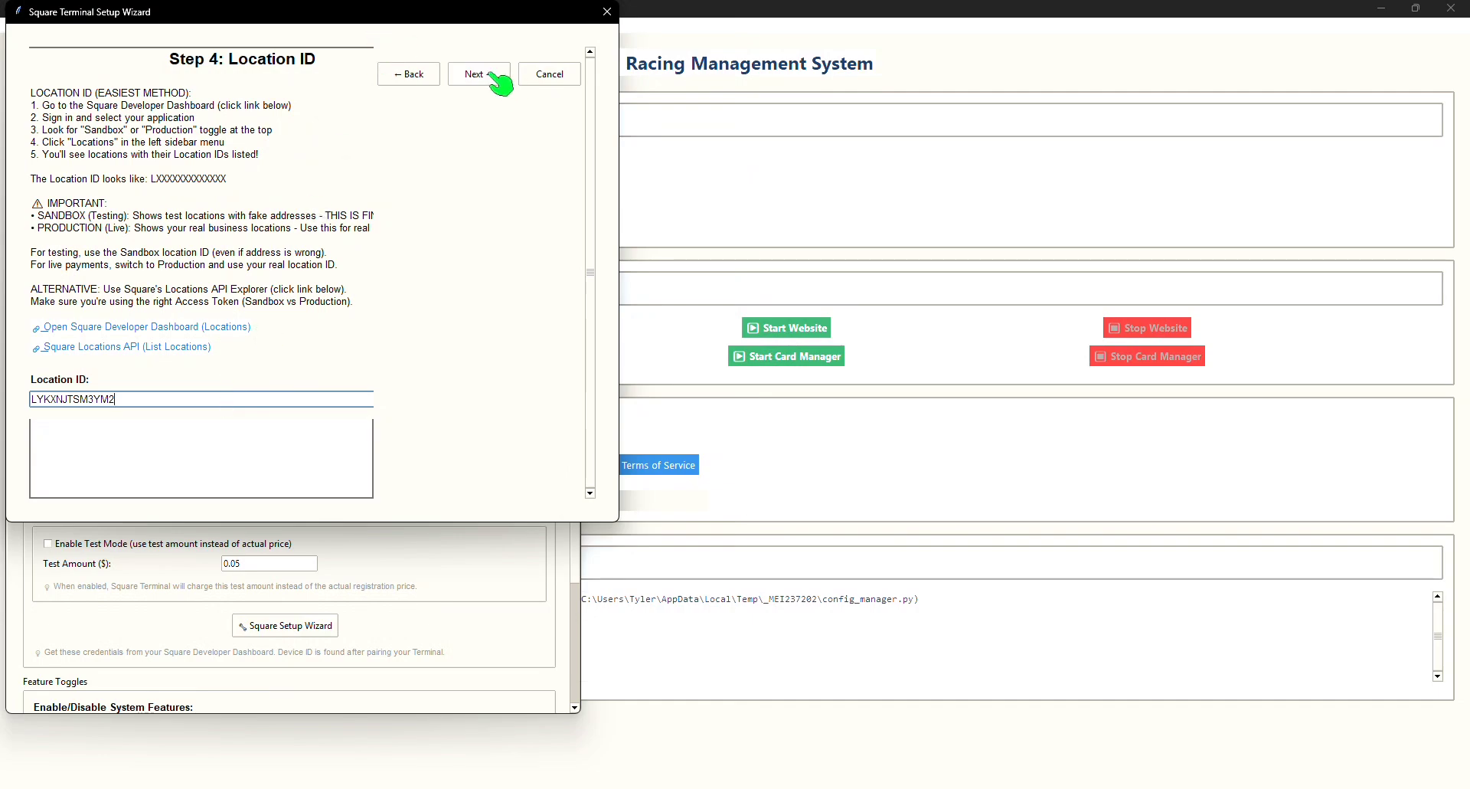
# Step: Continue to the wizard's device pairing step and open the Create device code API Explorer
pyautogui.click(494, 77)
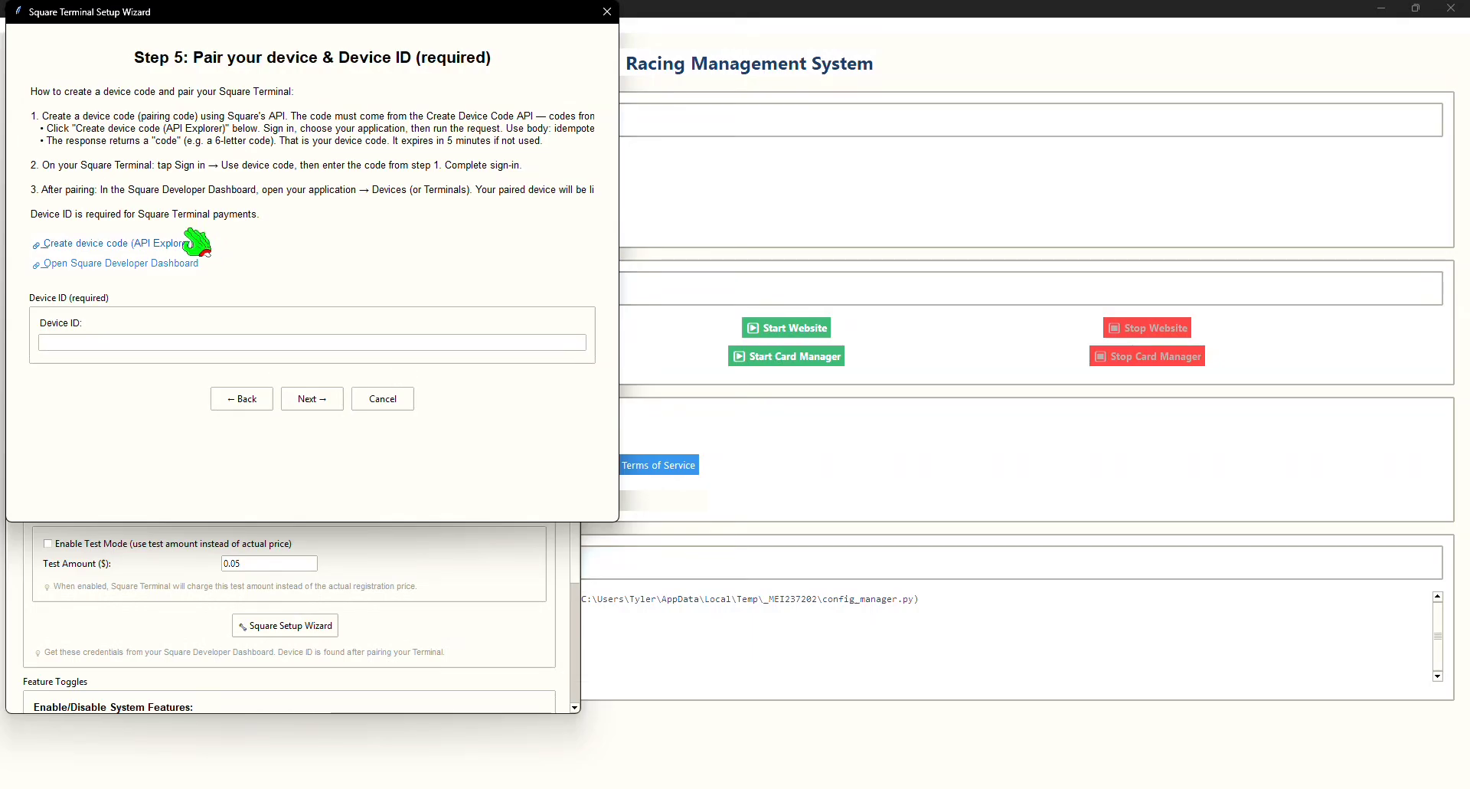
pyautogui.click(192, 242)
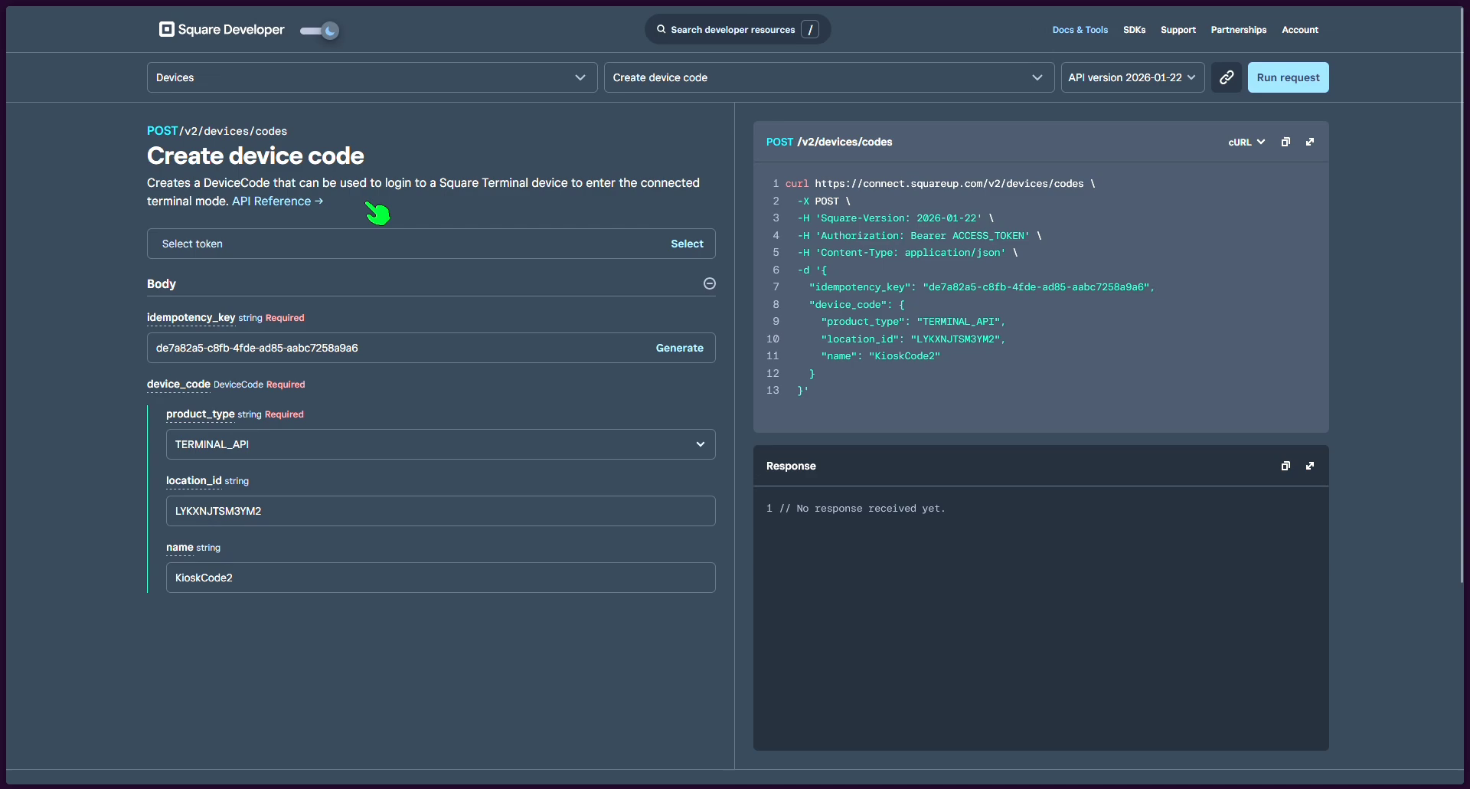
# Step: Select the KioskTest production access token for the request and generate a new idempotency key
pyautogui.click(473, 239)
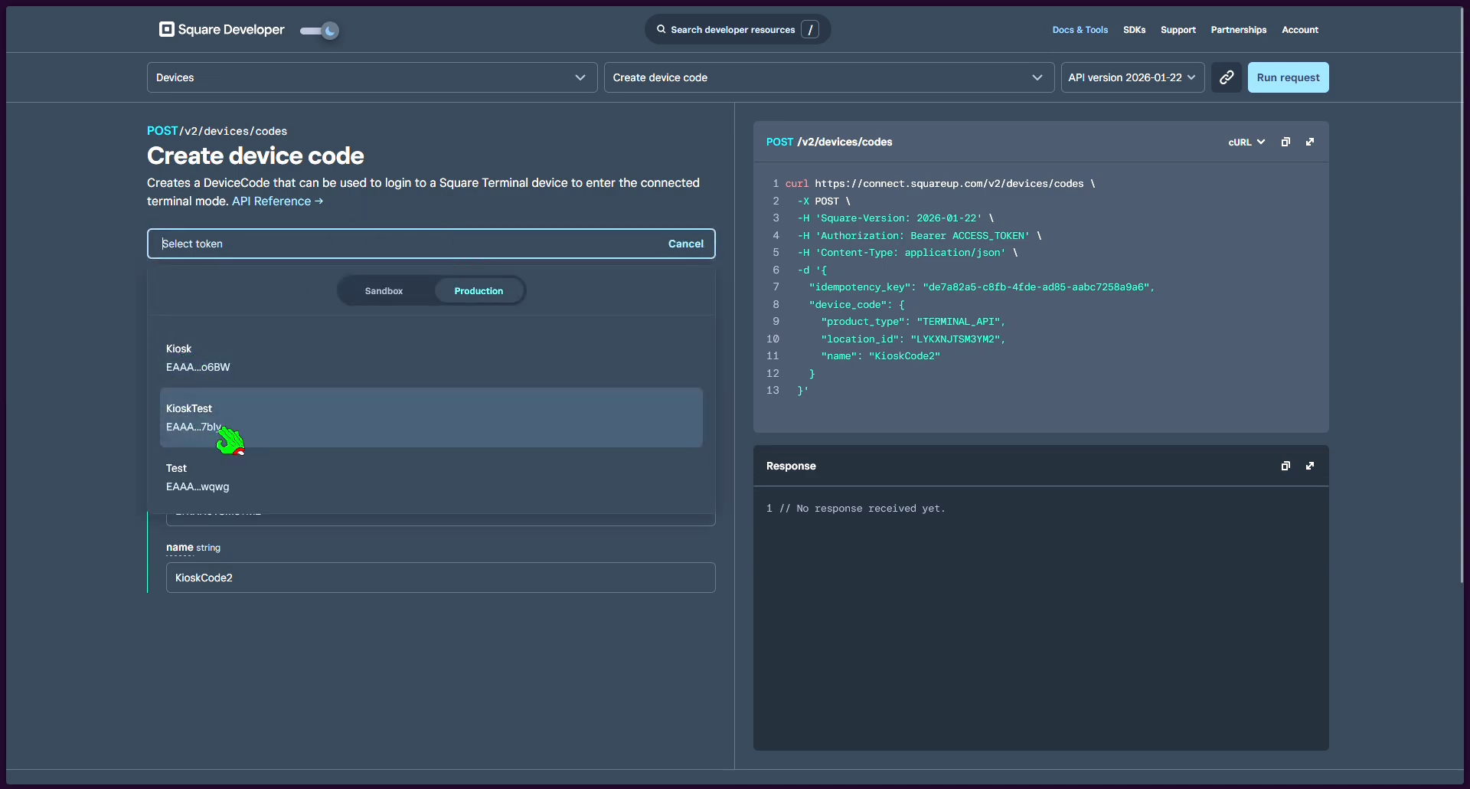
pyautogui.click(259, 434)
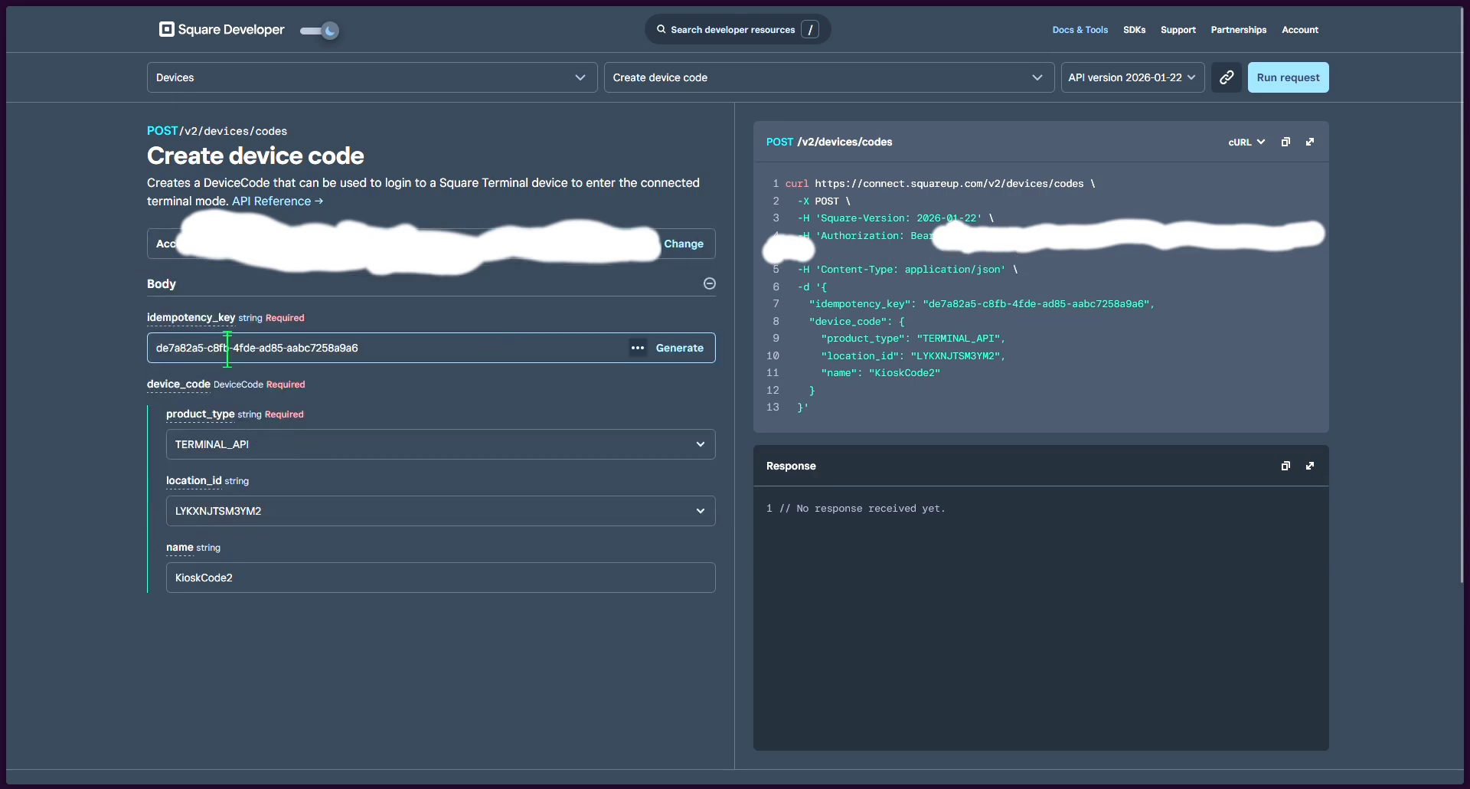
pyautogui.click(682, 347)
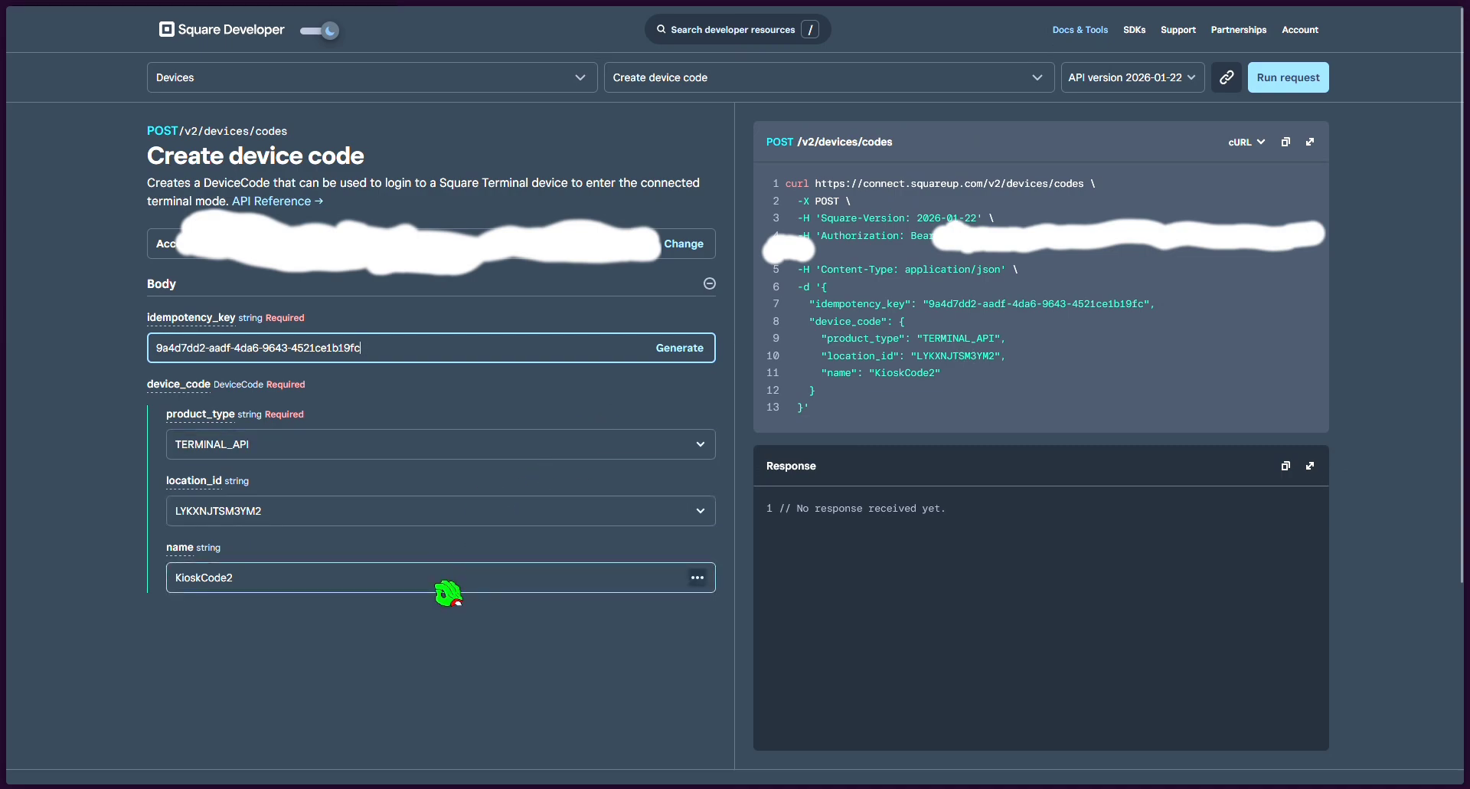
# Step: Choose the RC Madness Inc. location for the device code and run the Create device code request
pyautogui.click(524, 507)
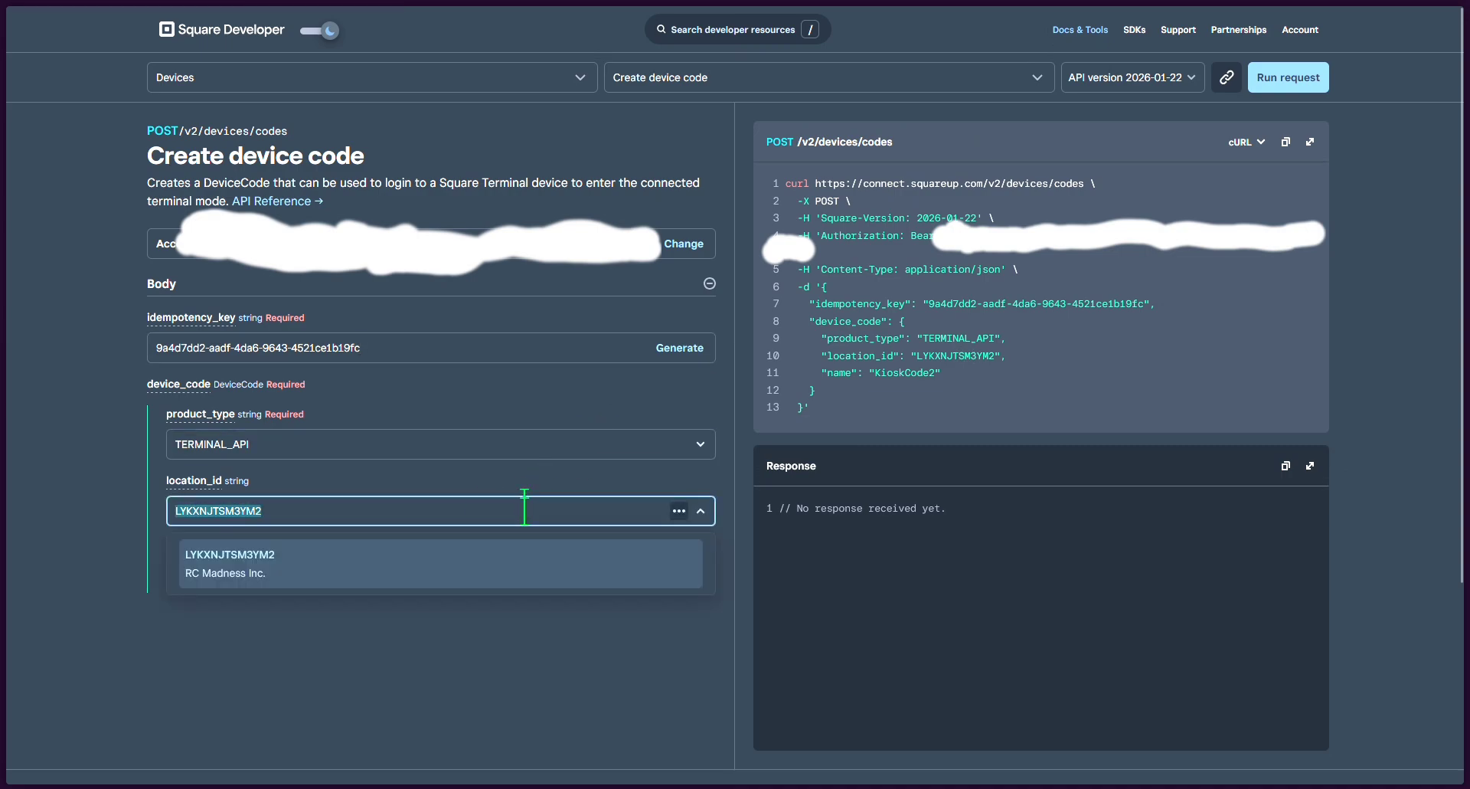
pyautogui.click(502, 484)
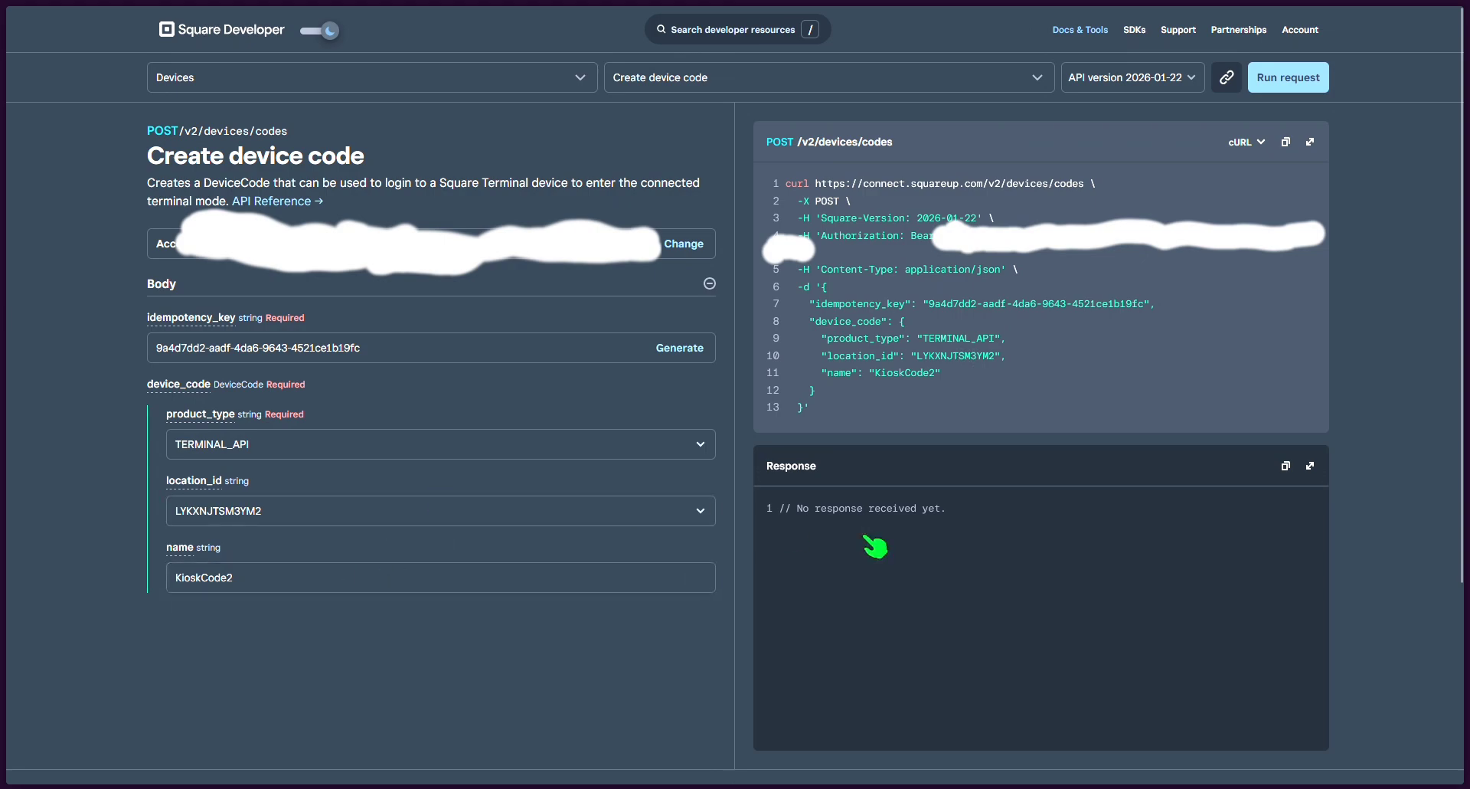
pyautogui.click(1301, 77)
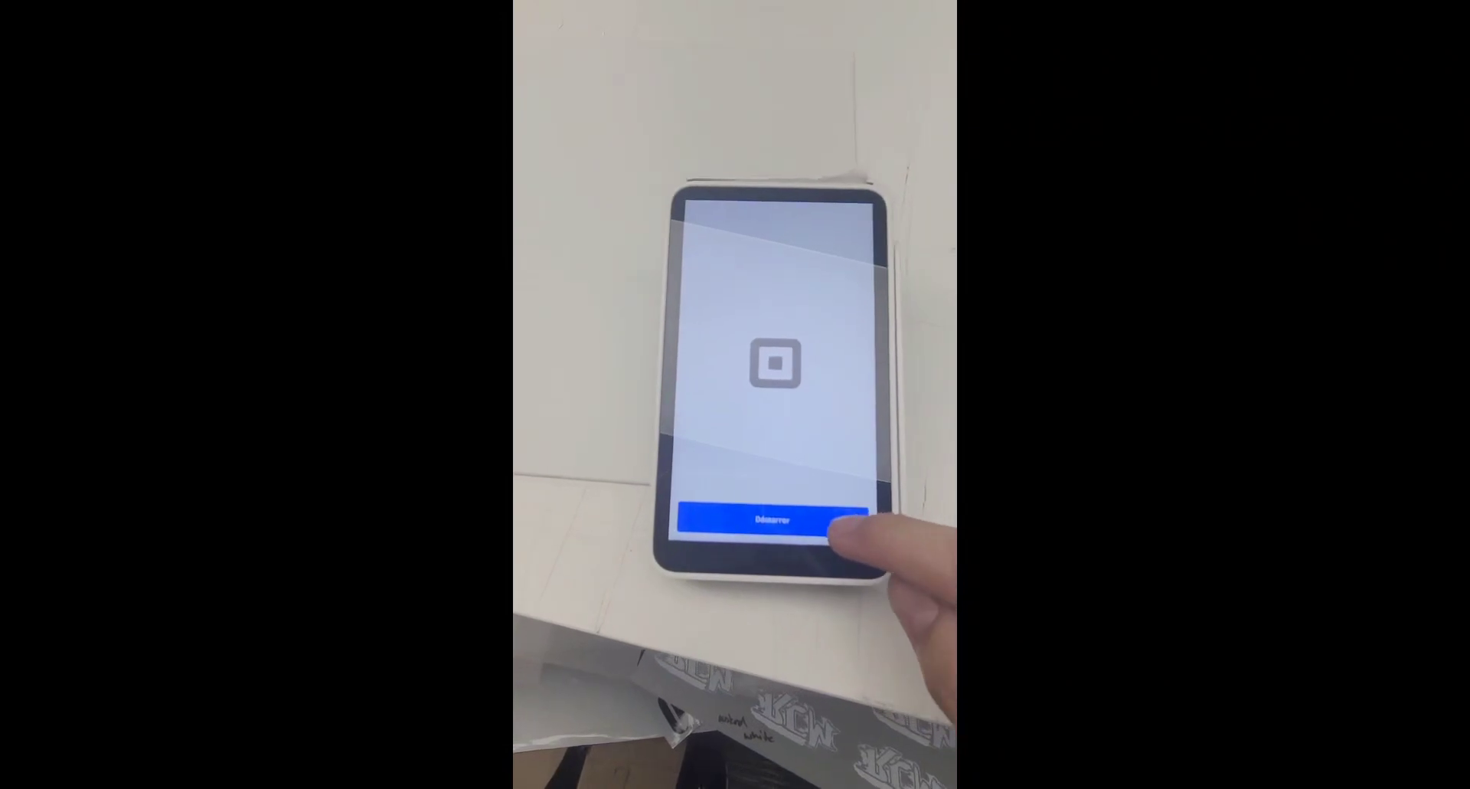
pyautogui.click(825, 538)
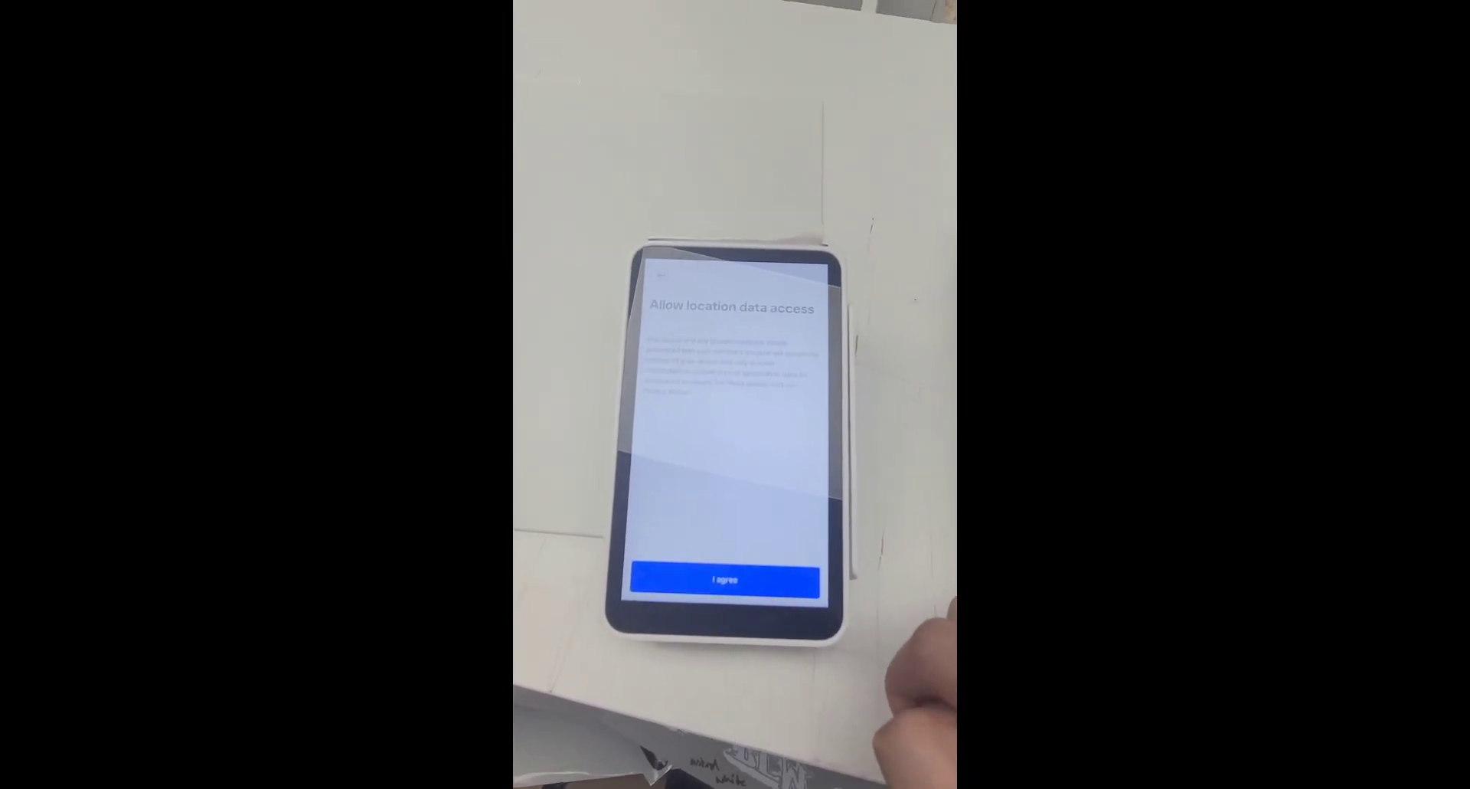
pyautogui.click(796, 599)
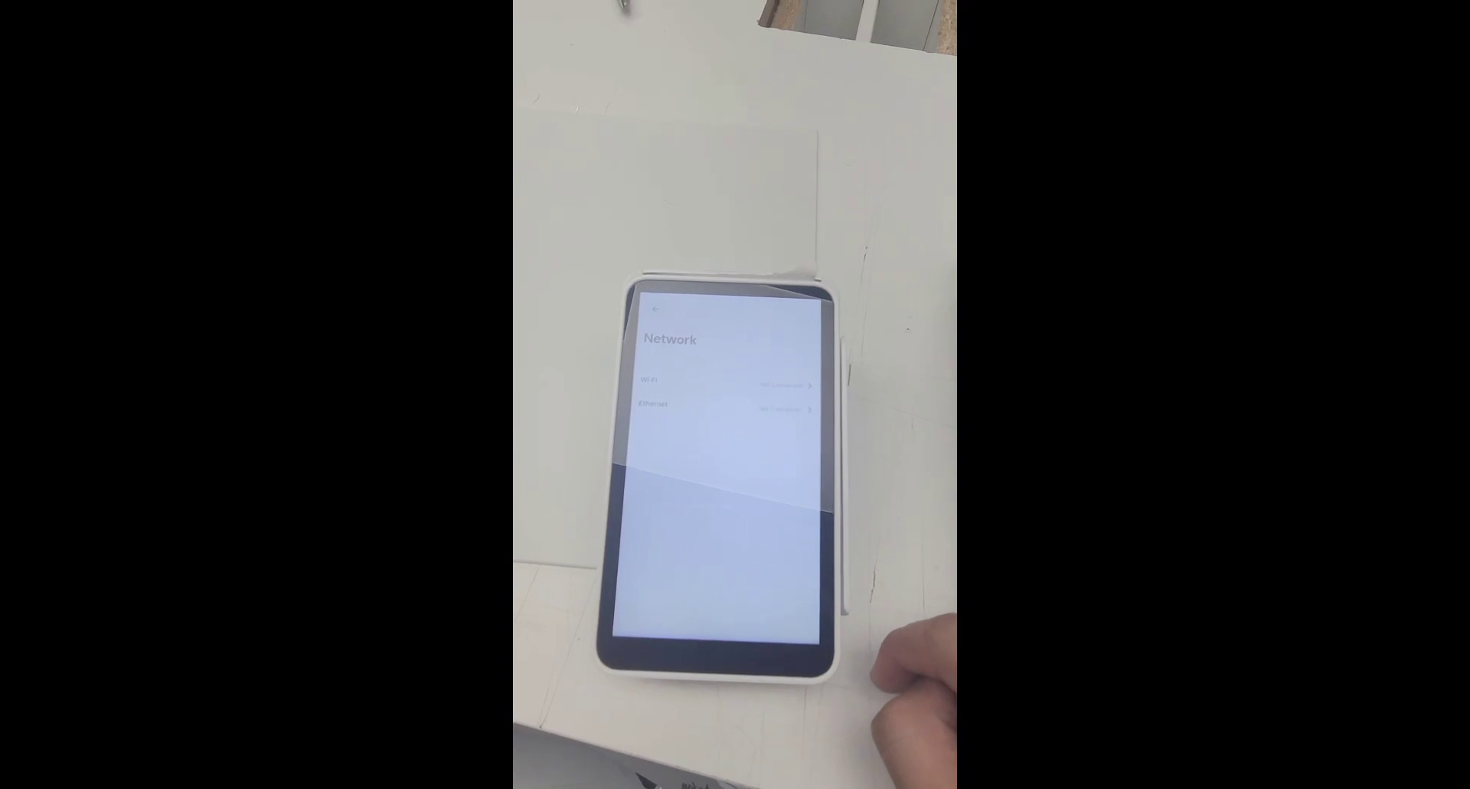
pyautogui.click(788, 389)
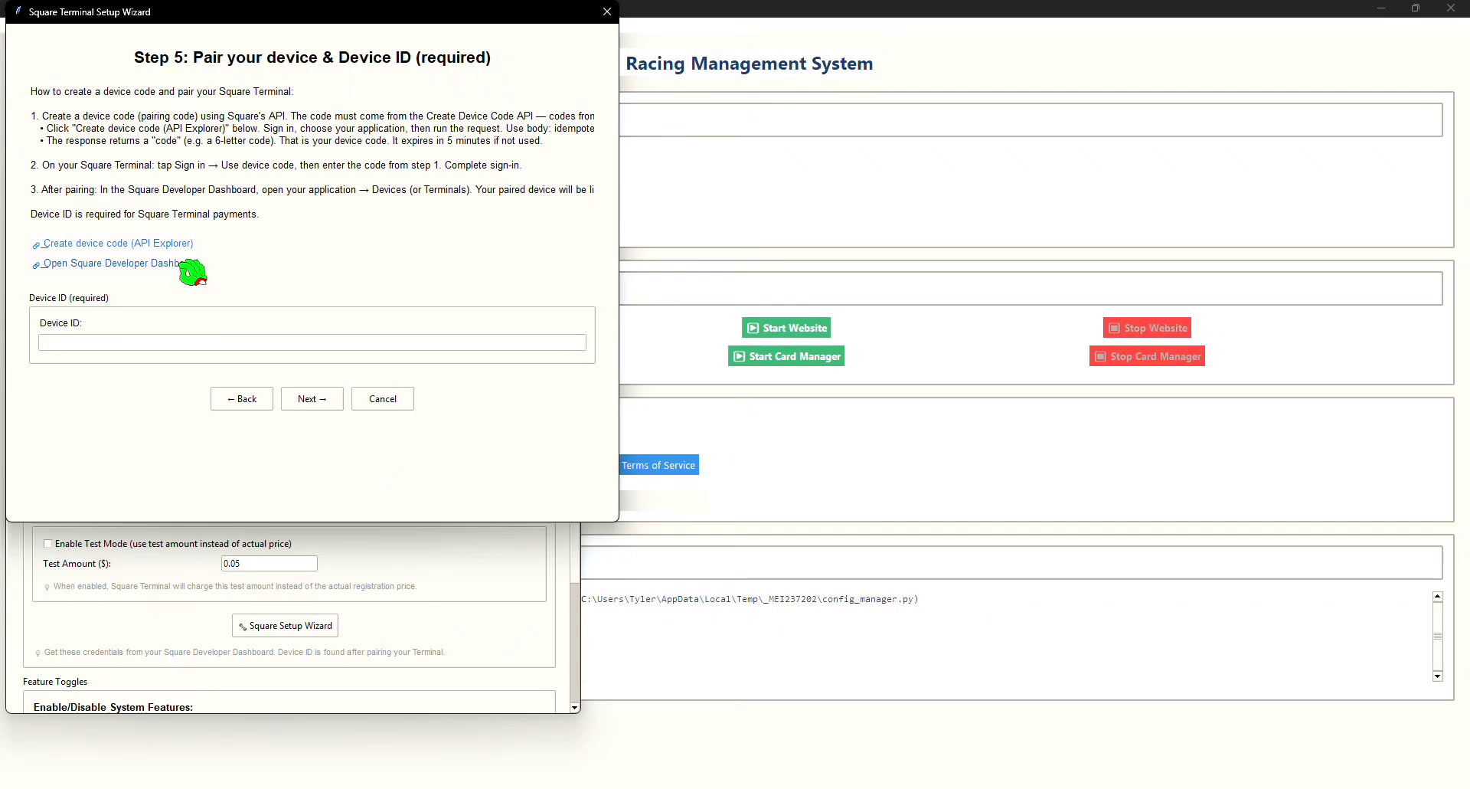
# Step: Open the Square Dashboard from the wizard's developer dashboard link and go to Device management's Devices list
pyautogui.click(185, 264)
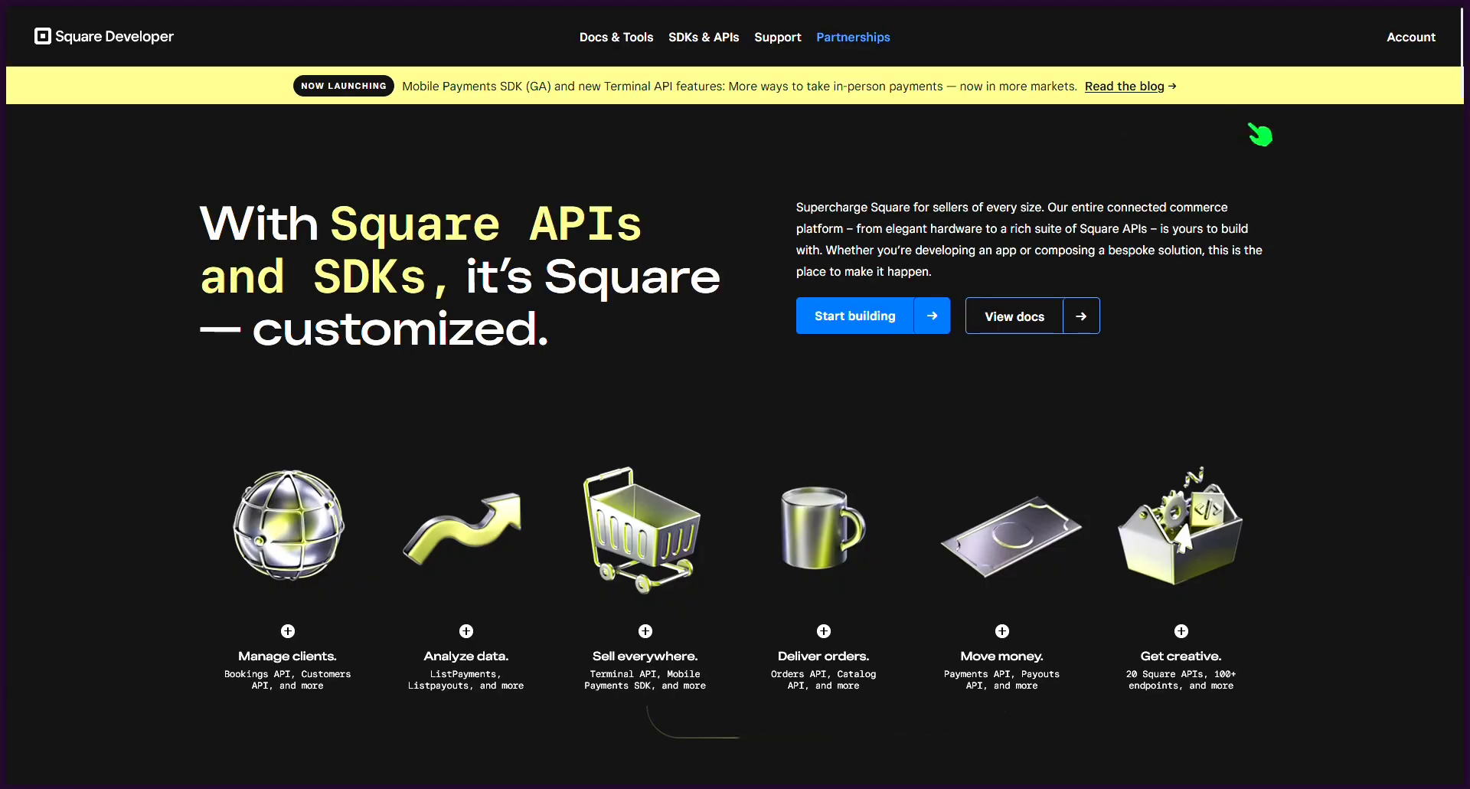
pyautogui.click(1413, 36)
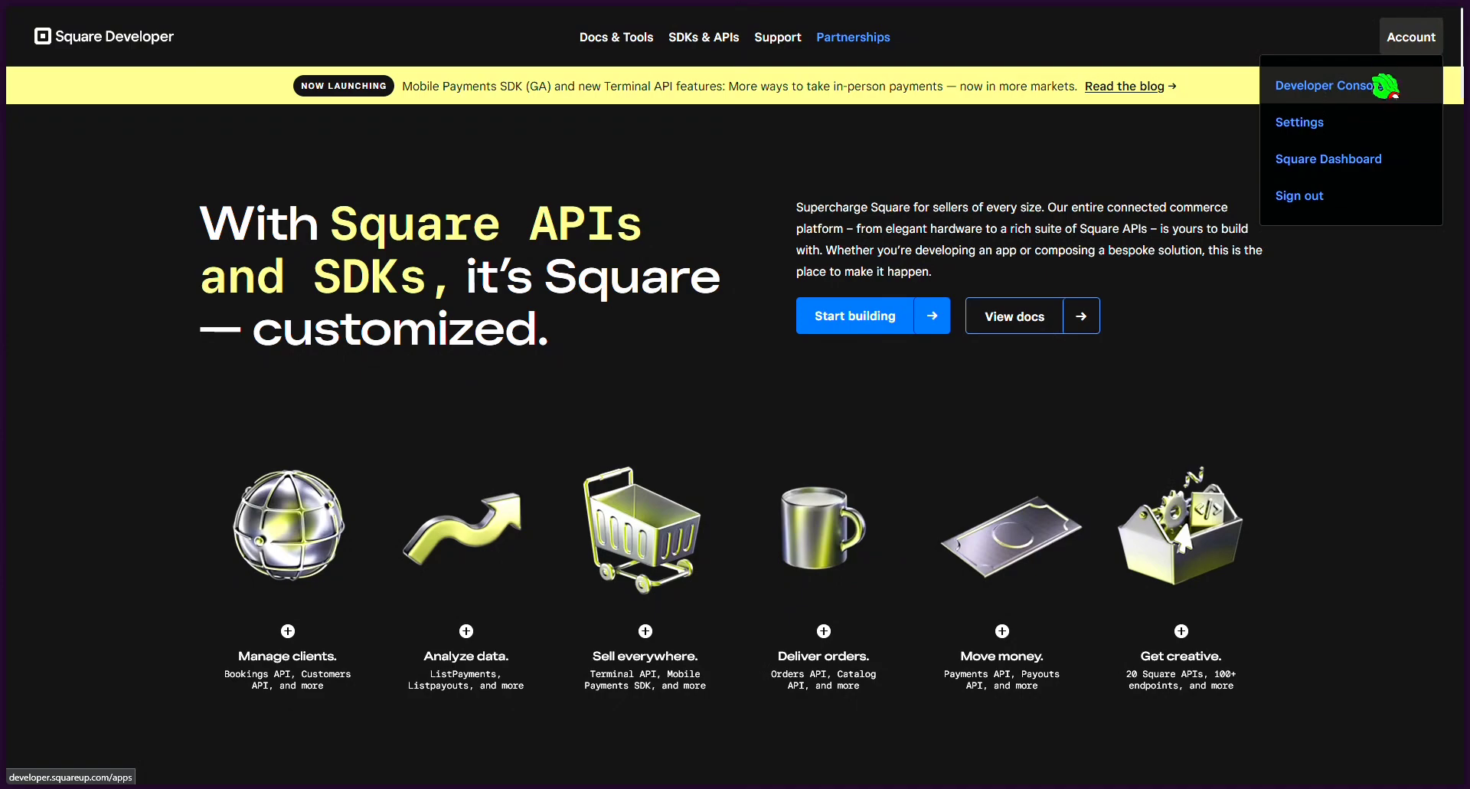
pyautogui.click(1367, 163)
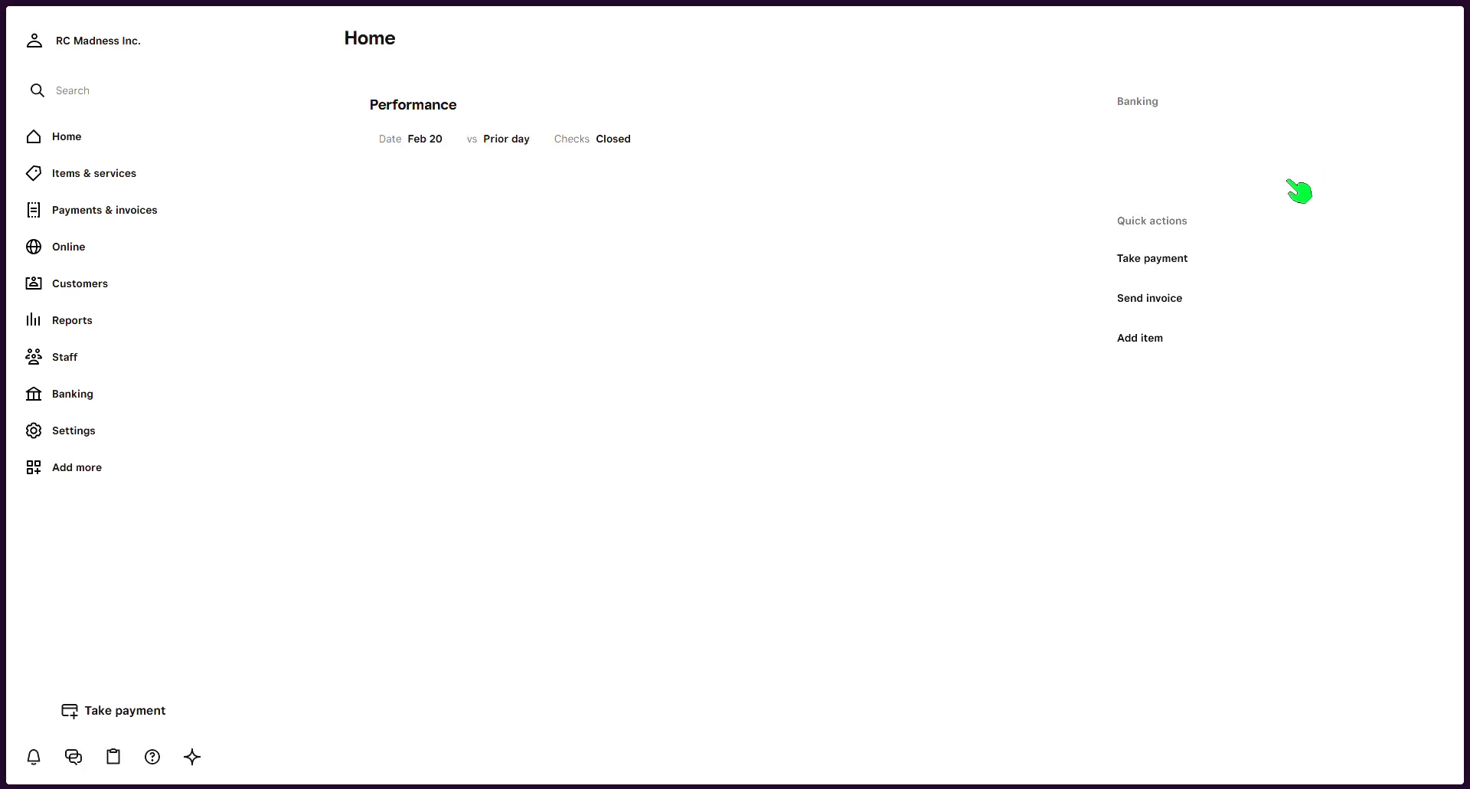
pyautogui.click(122, 432)
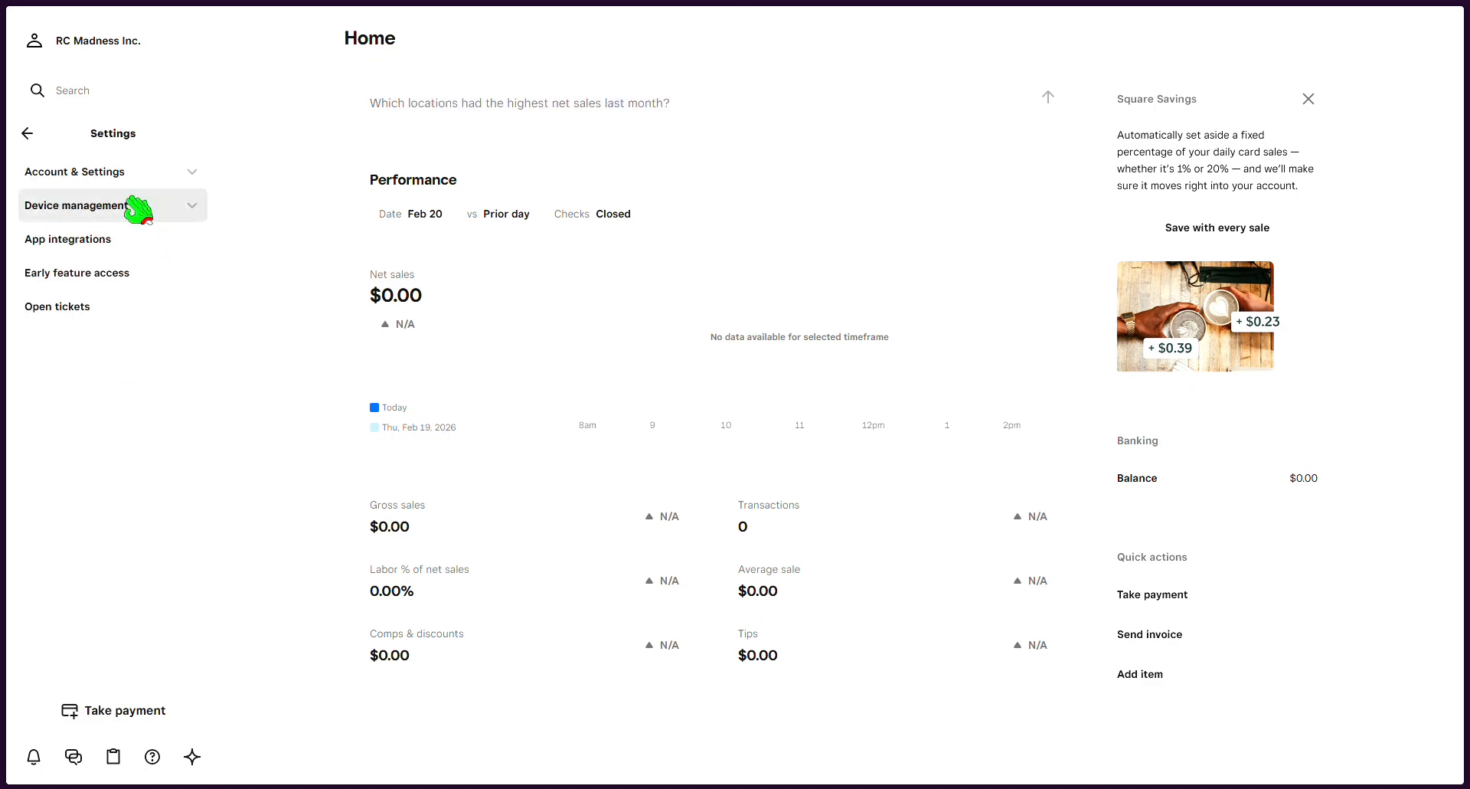
pyautogui.click(133, 201)
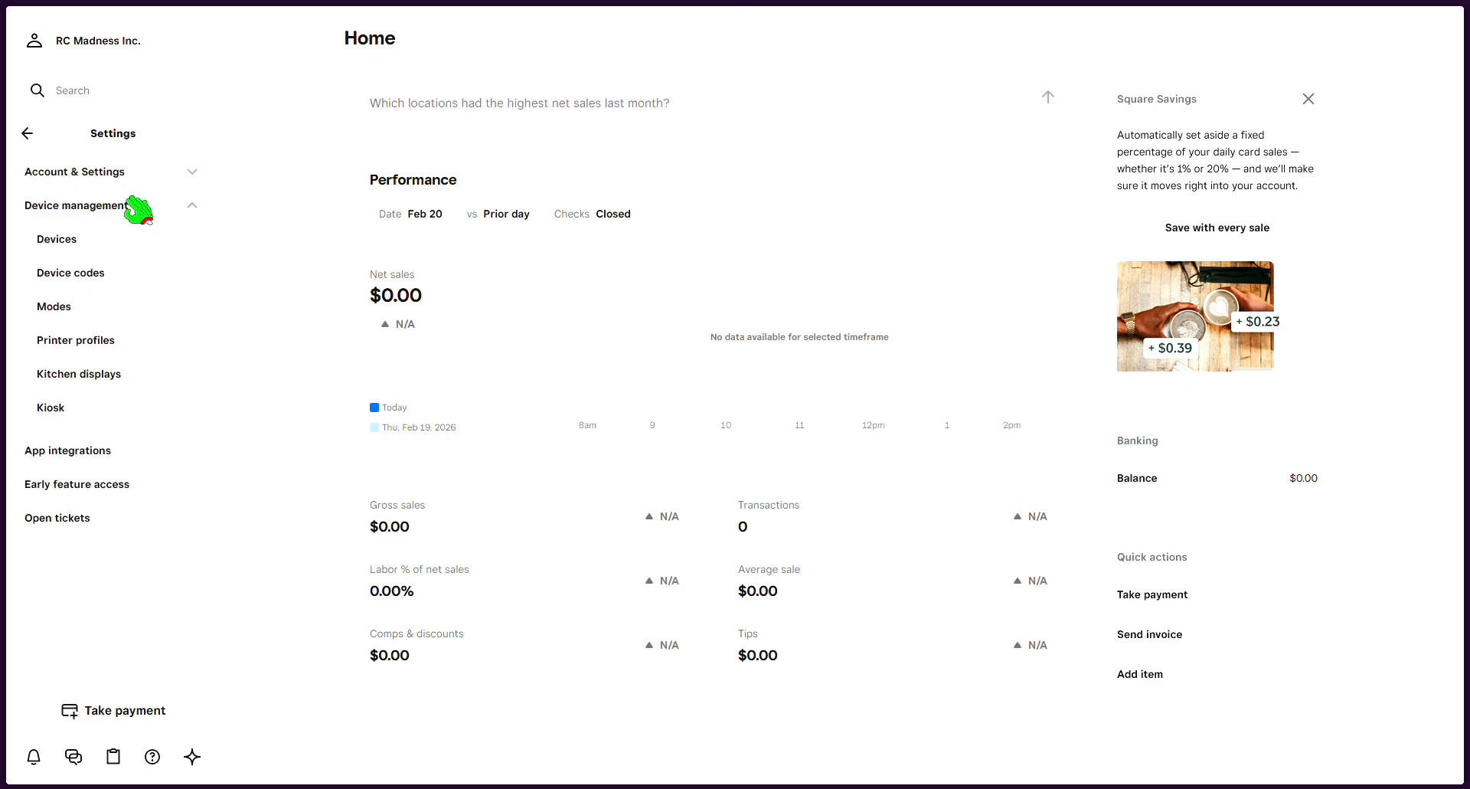
pyautogui.click(124, 245)
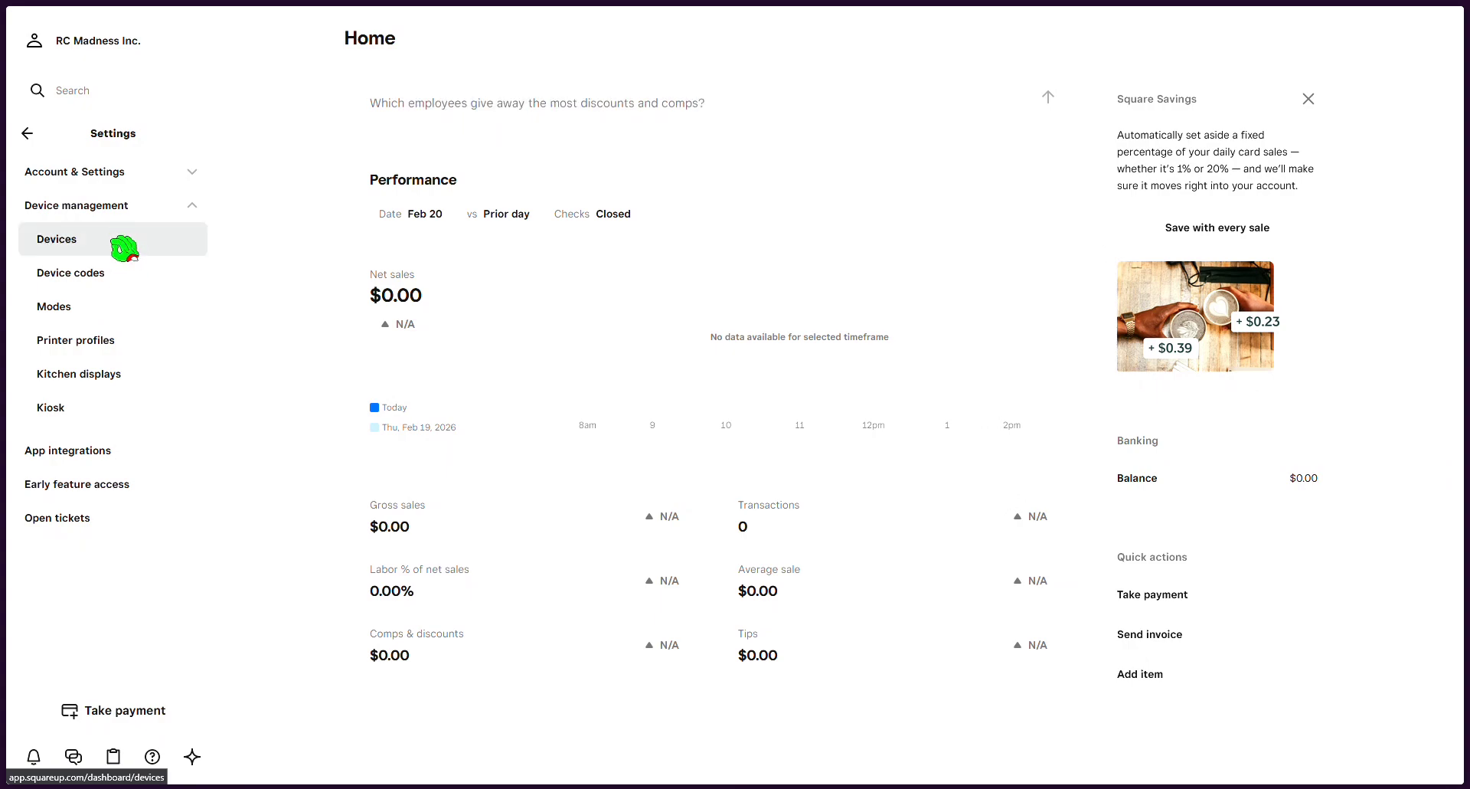
pyautogui.click(124, 245)
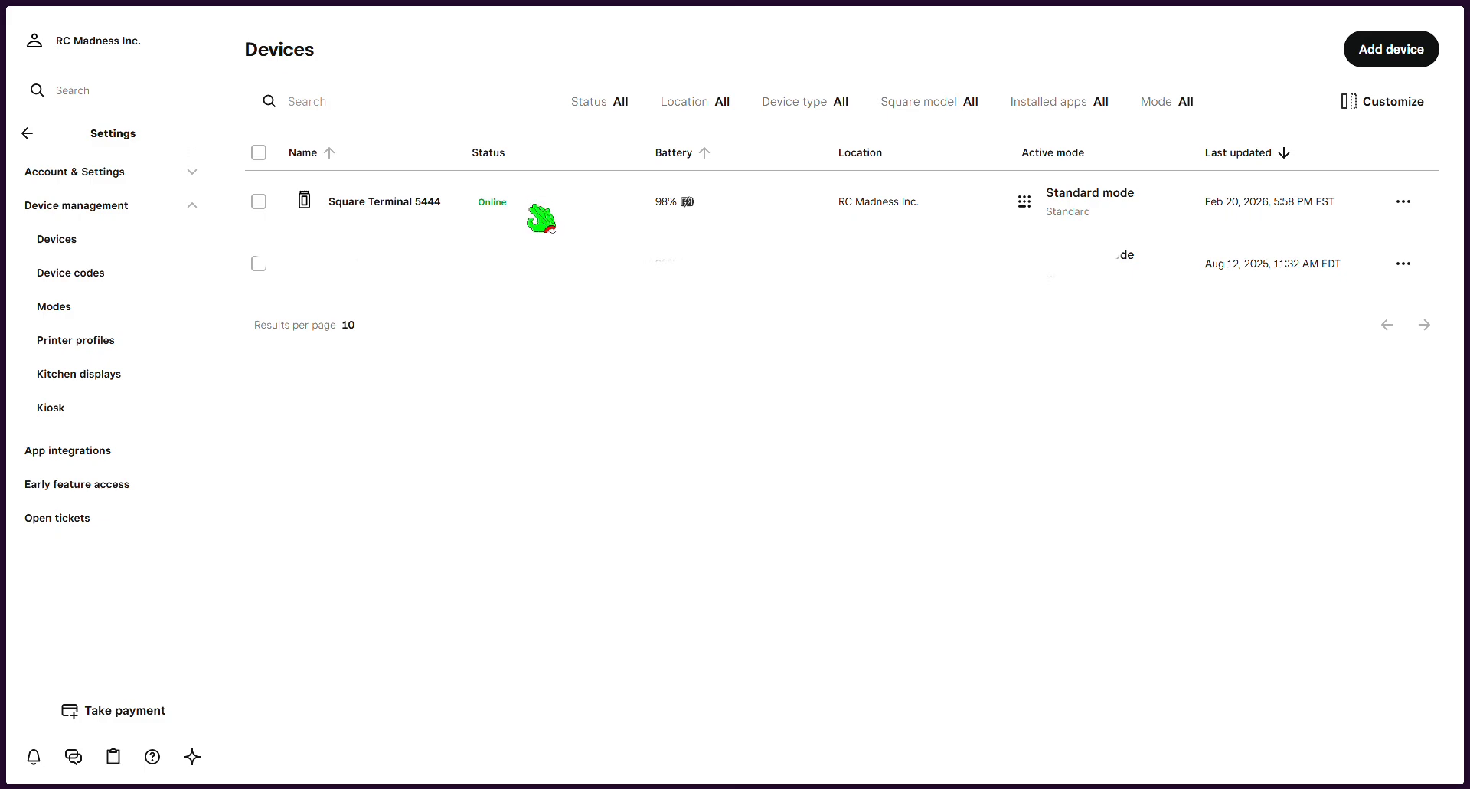
# Step: Open the Square Terminal 5444 details and select its Device ID
pyautogui.click(540, 217)
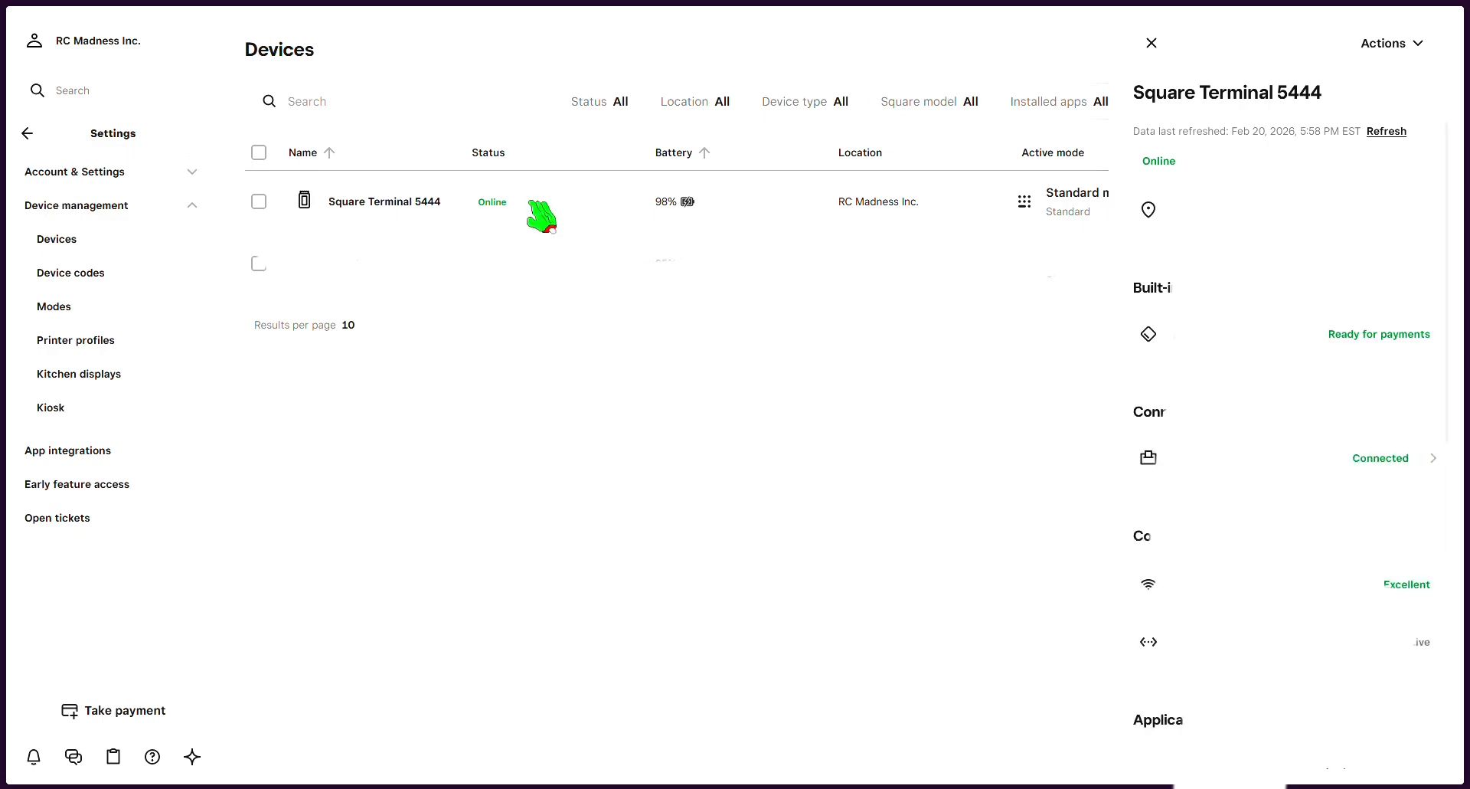
pyautogui.scroll(-8, 1297, 496)
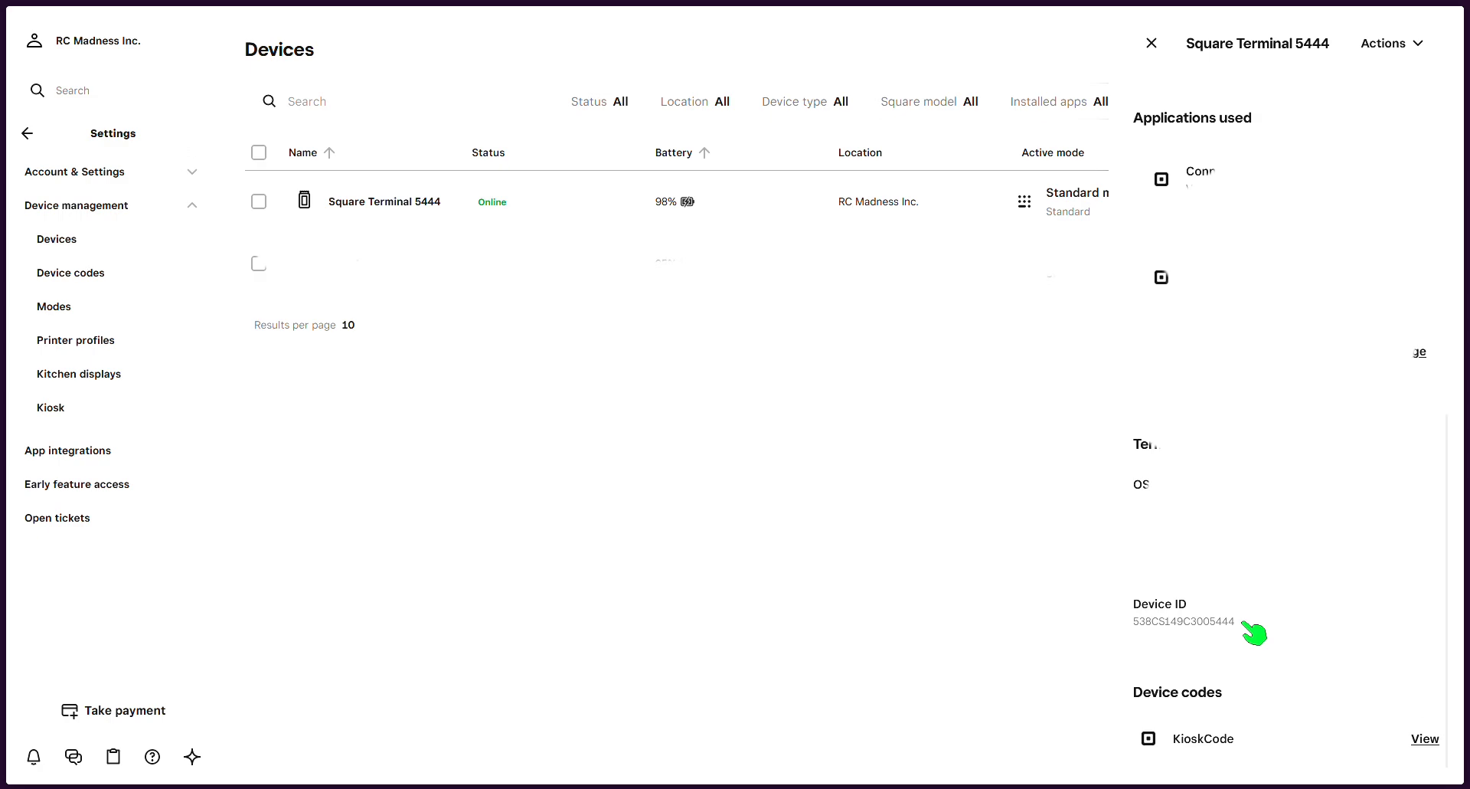
pyautogui.moveTo(1243, 623); pyautogui.dragTo(1150, 621)
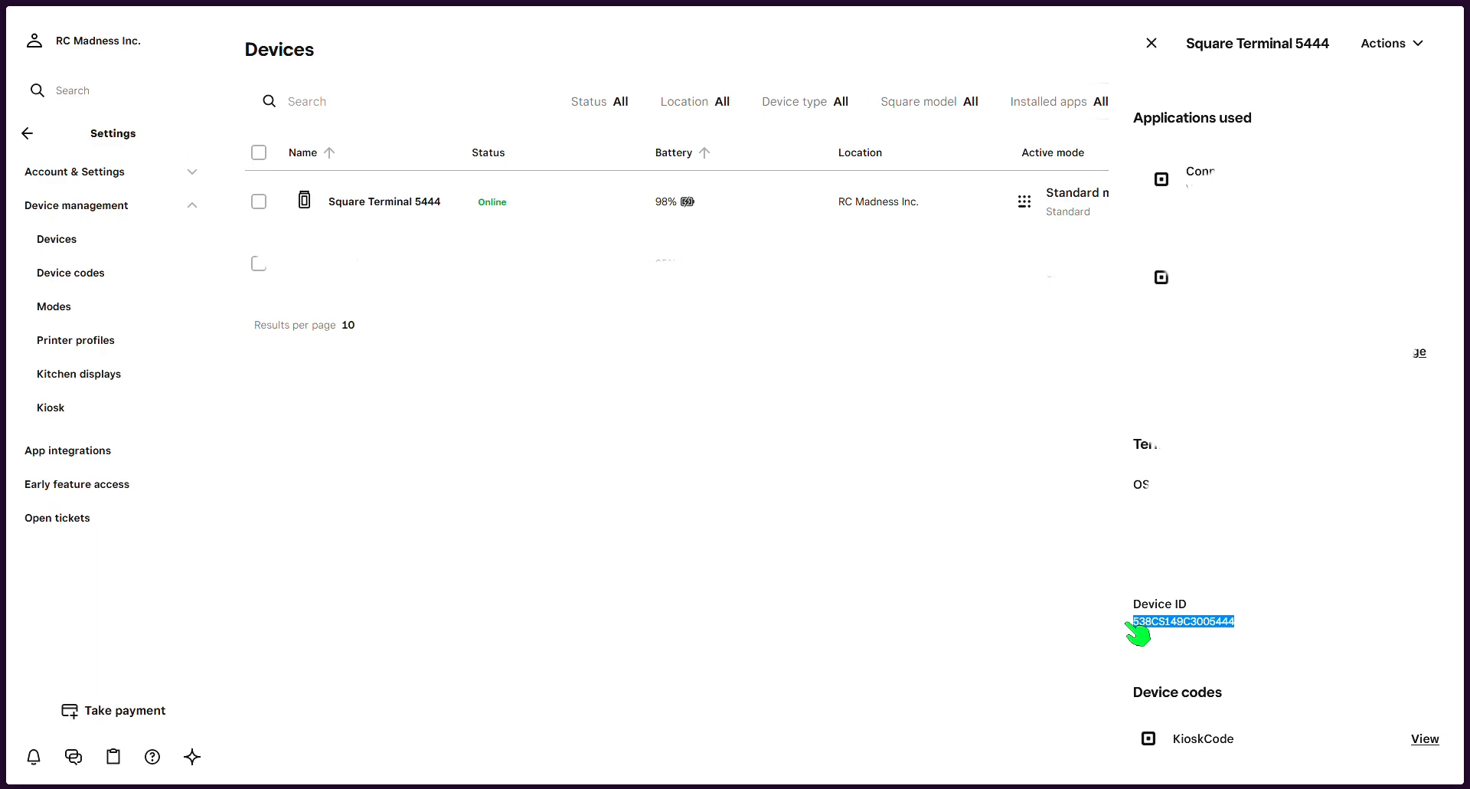
# Step: Return to the wizard, paste the Device ID into its Device ID field, and continue
pyautogui.moveTo(366, 787)
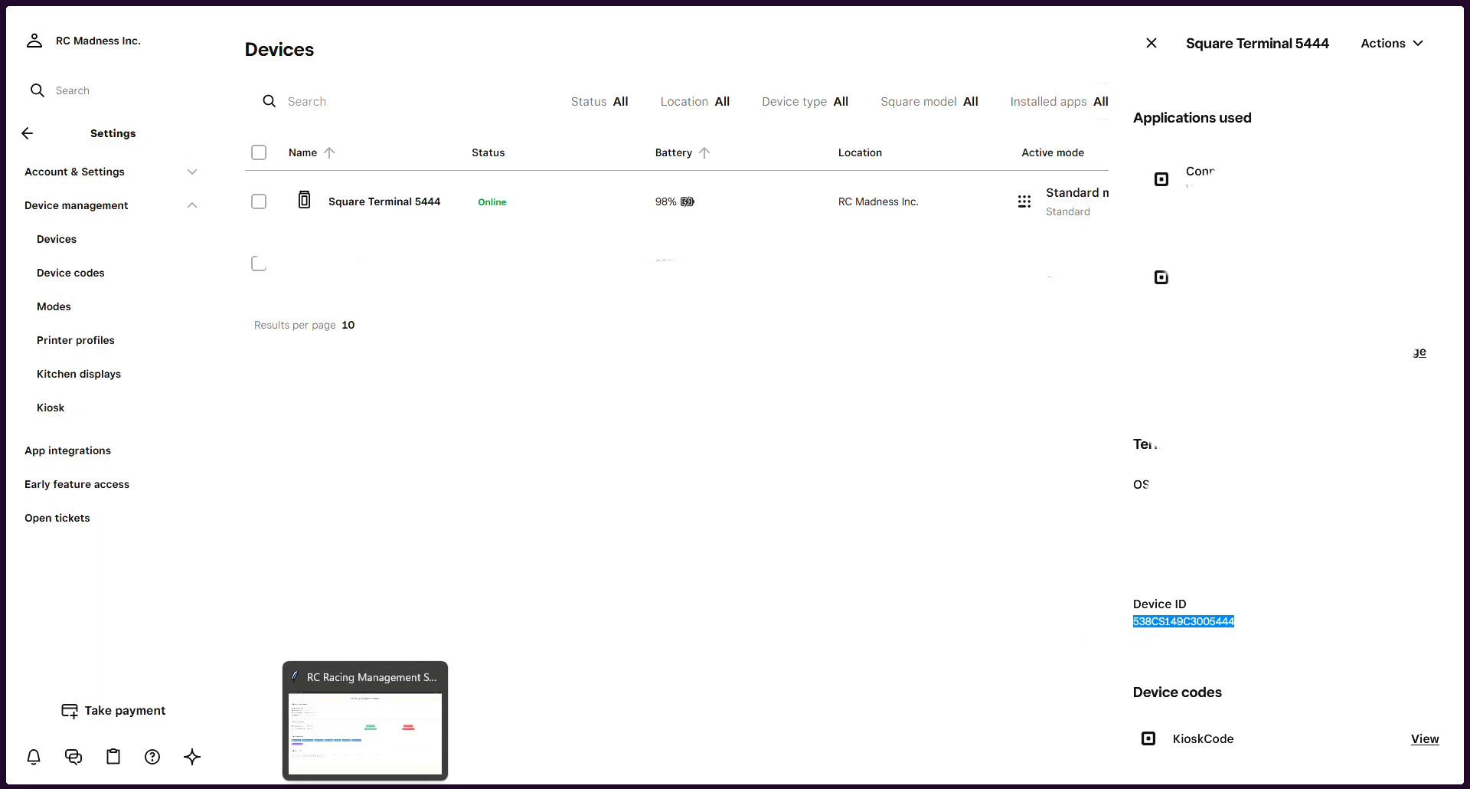
pyautogui.click(366, 719)
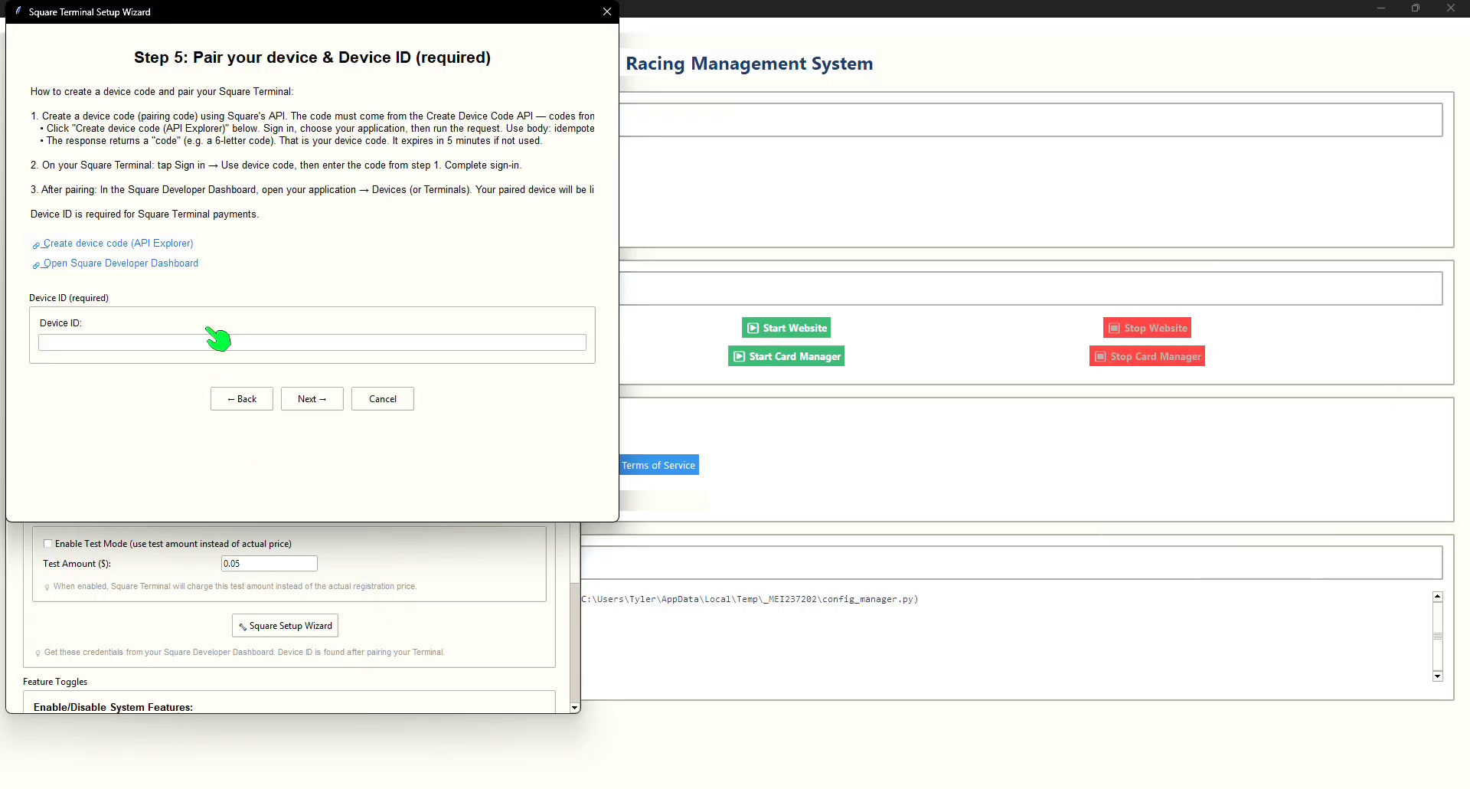
pyautogui.click(203, 342)
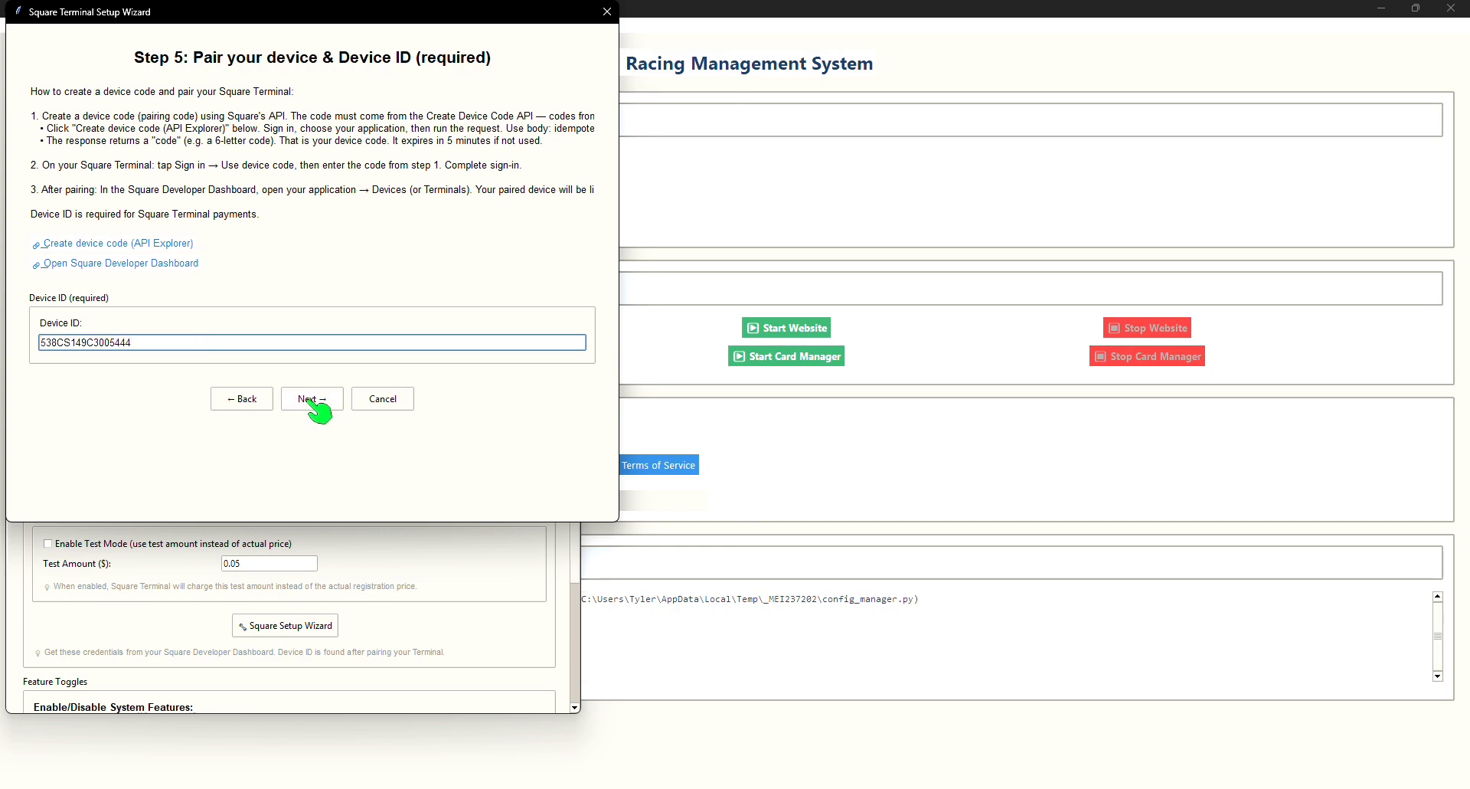
pyautogui.click(314, 400)
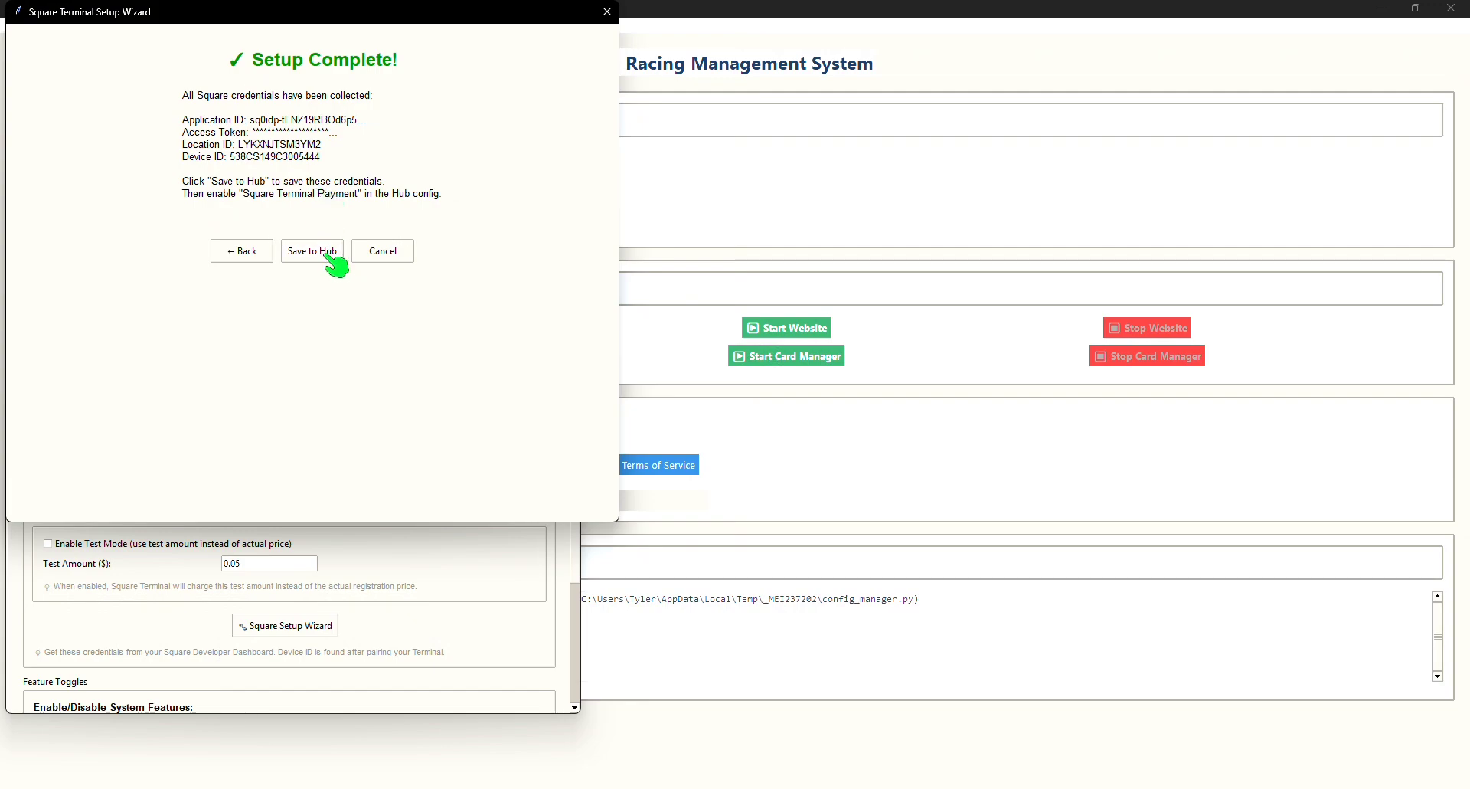
# Step: Save the collected Square credentials to the Hub and dismiss the confirmation
pyautogui.click(334, 265)
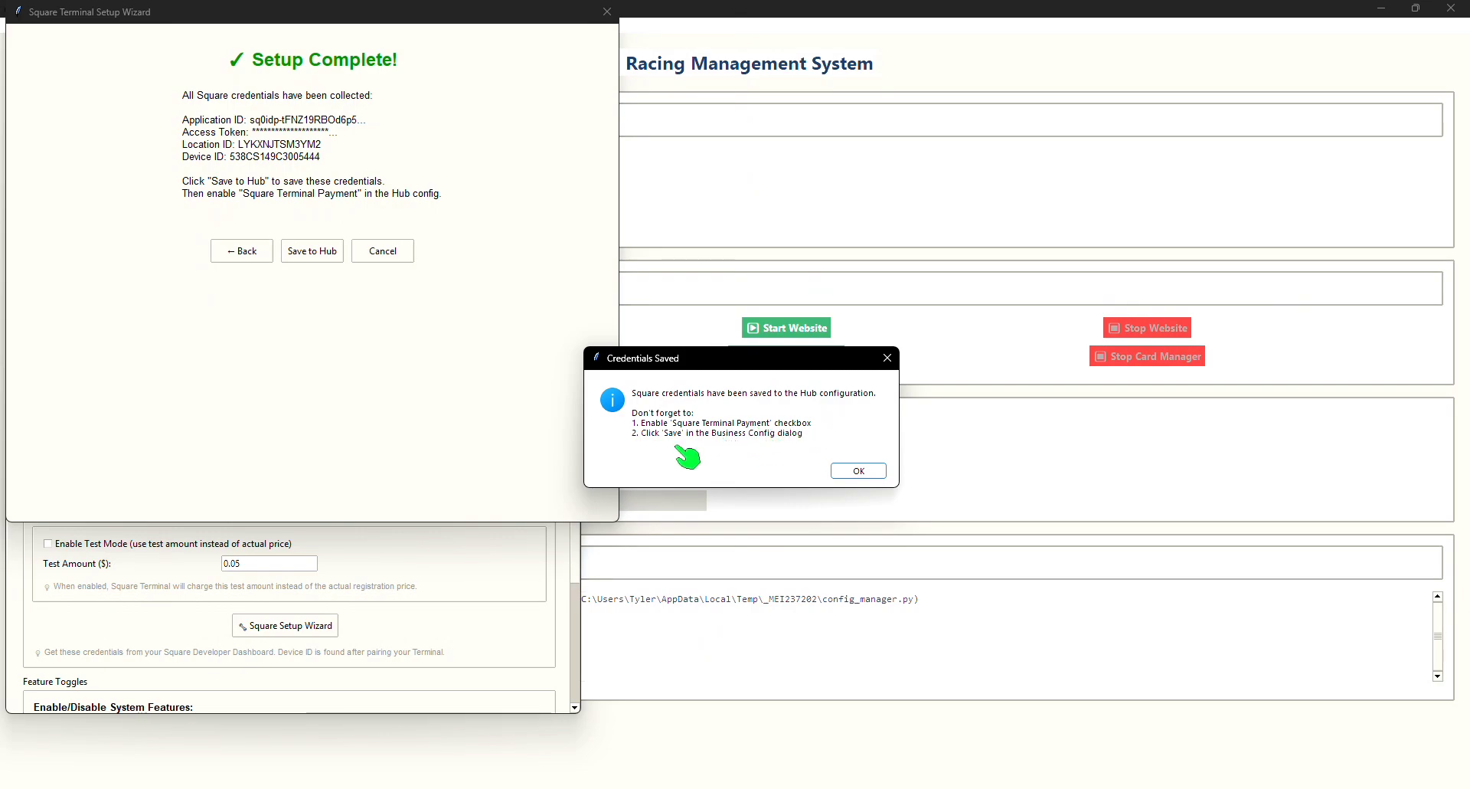
pyautogui.click(859, 470)
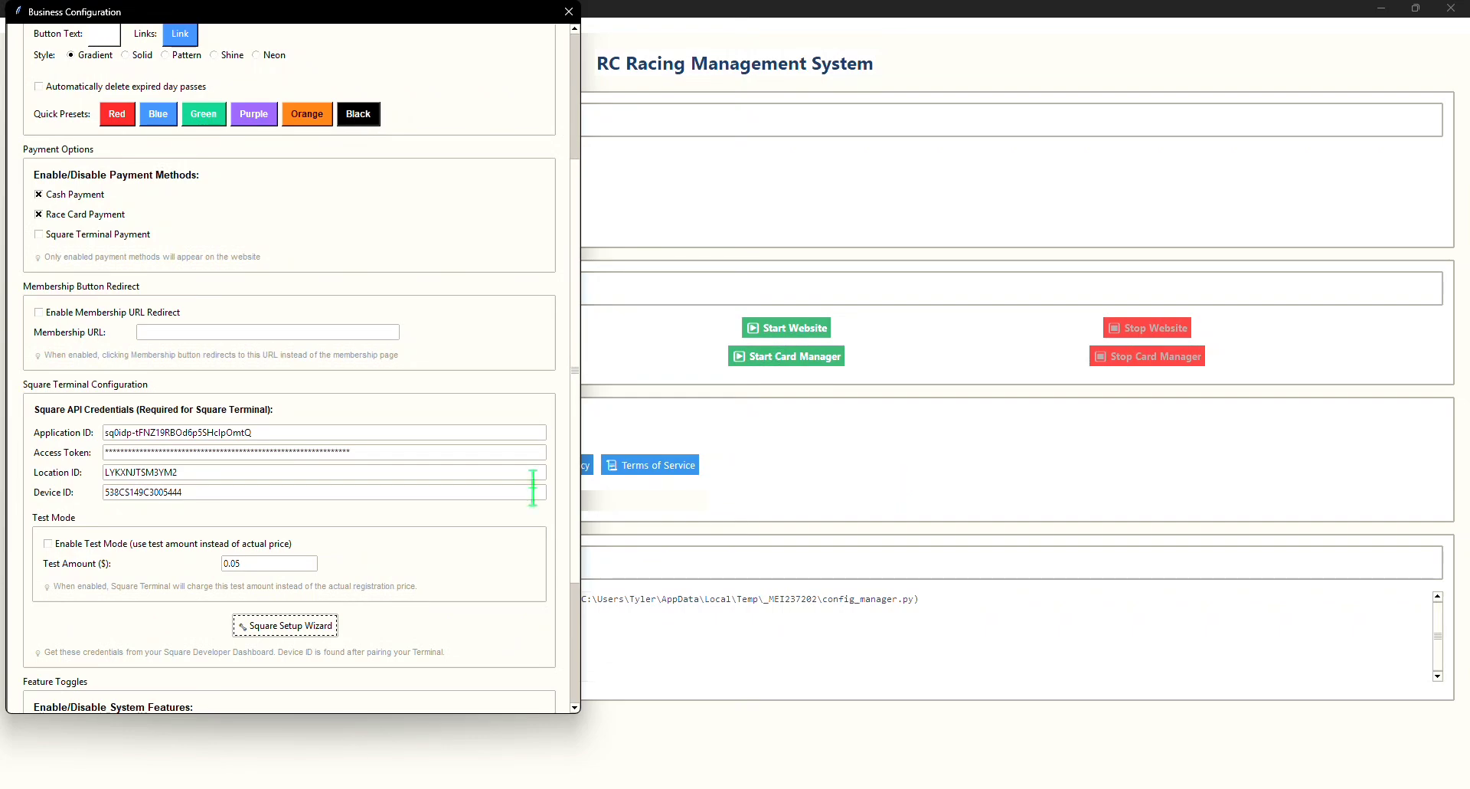
# Step: Enable Square Terminal Payment and disable Cash Payment and Race Card Payment in the payment options
pyautogui.scroll(1, 401, 359)
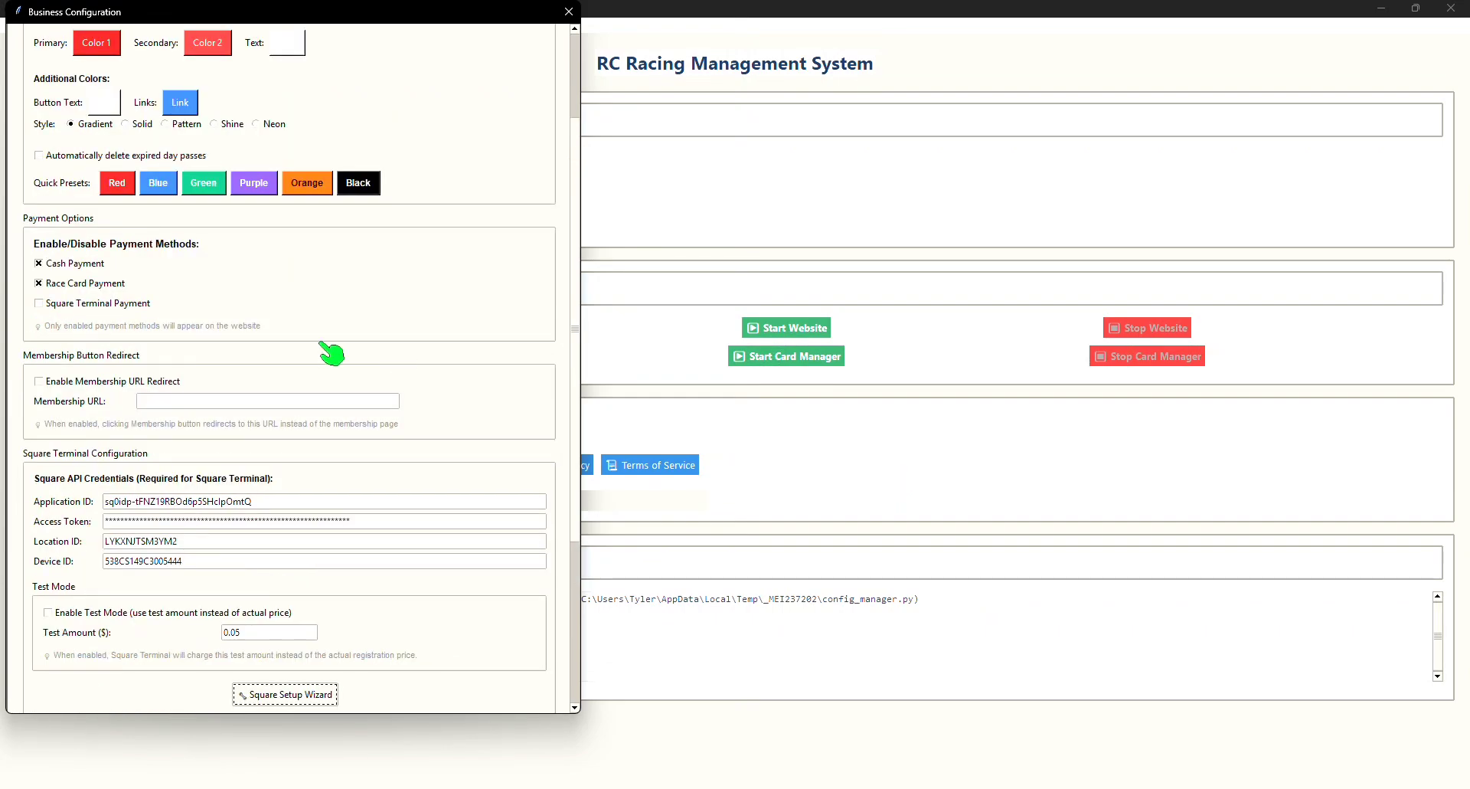
pyautogui.click(90, 308)
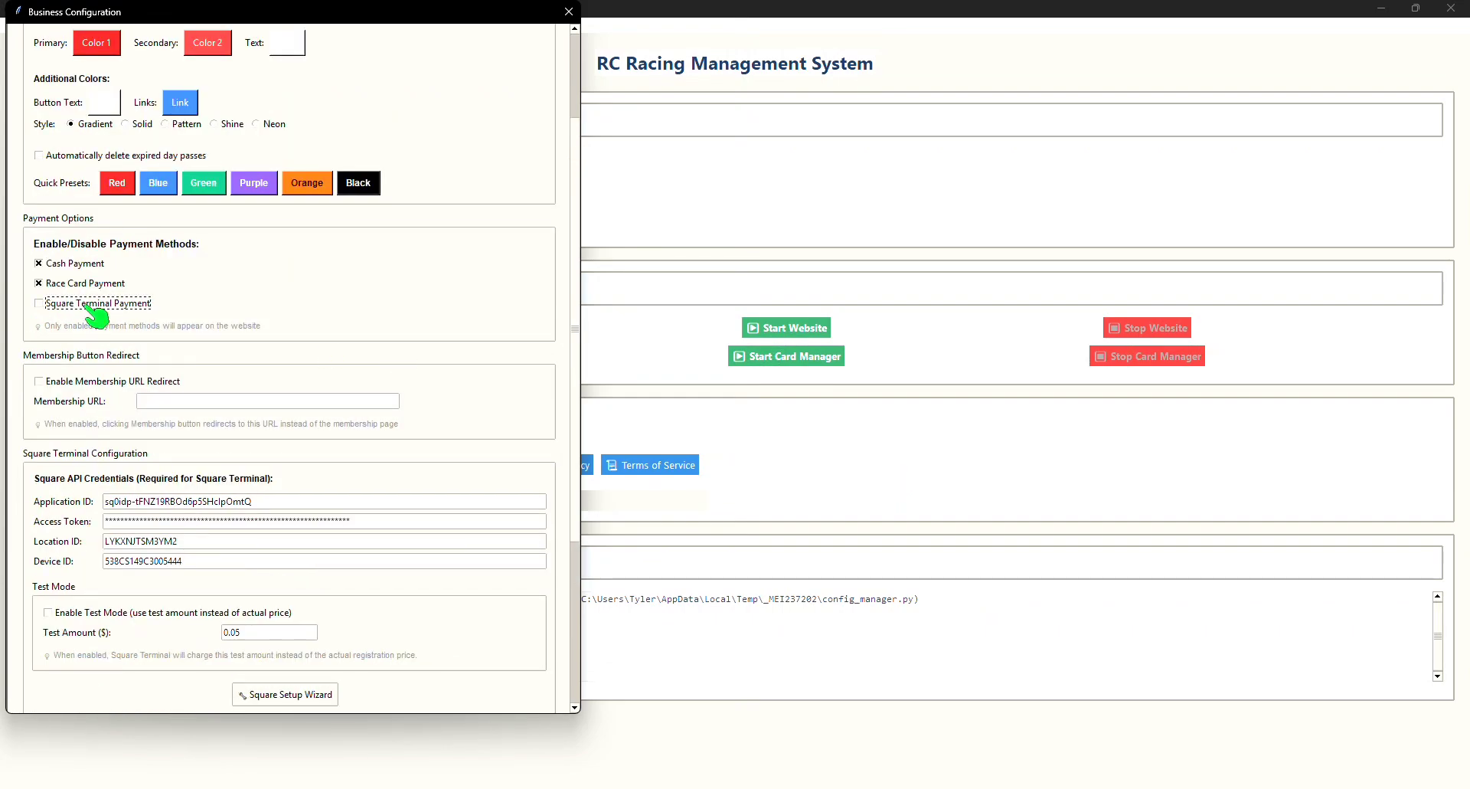
pyautogui.click(80, 283)
pyautogui.click(73, 264)
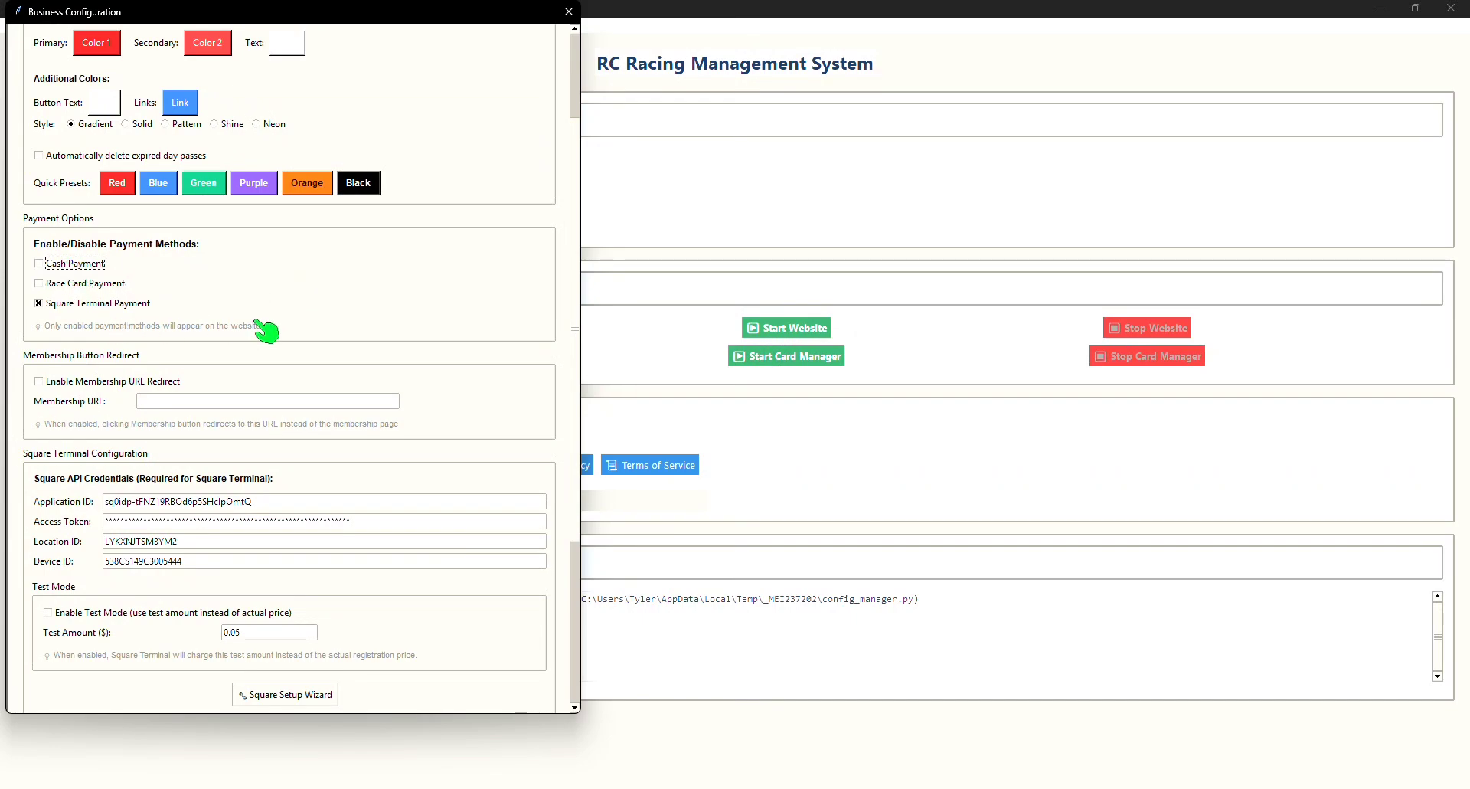
# Step: Save the Business Configuration and dismiss the confirmation
pyautogui.scroll(-2, 178, 318)
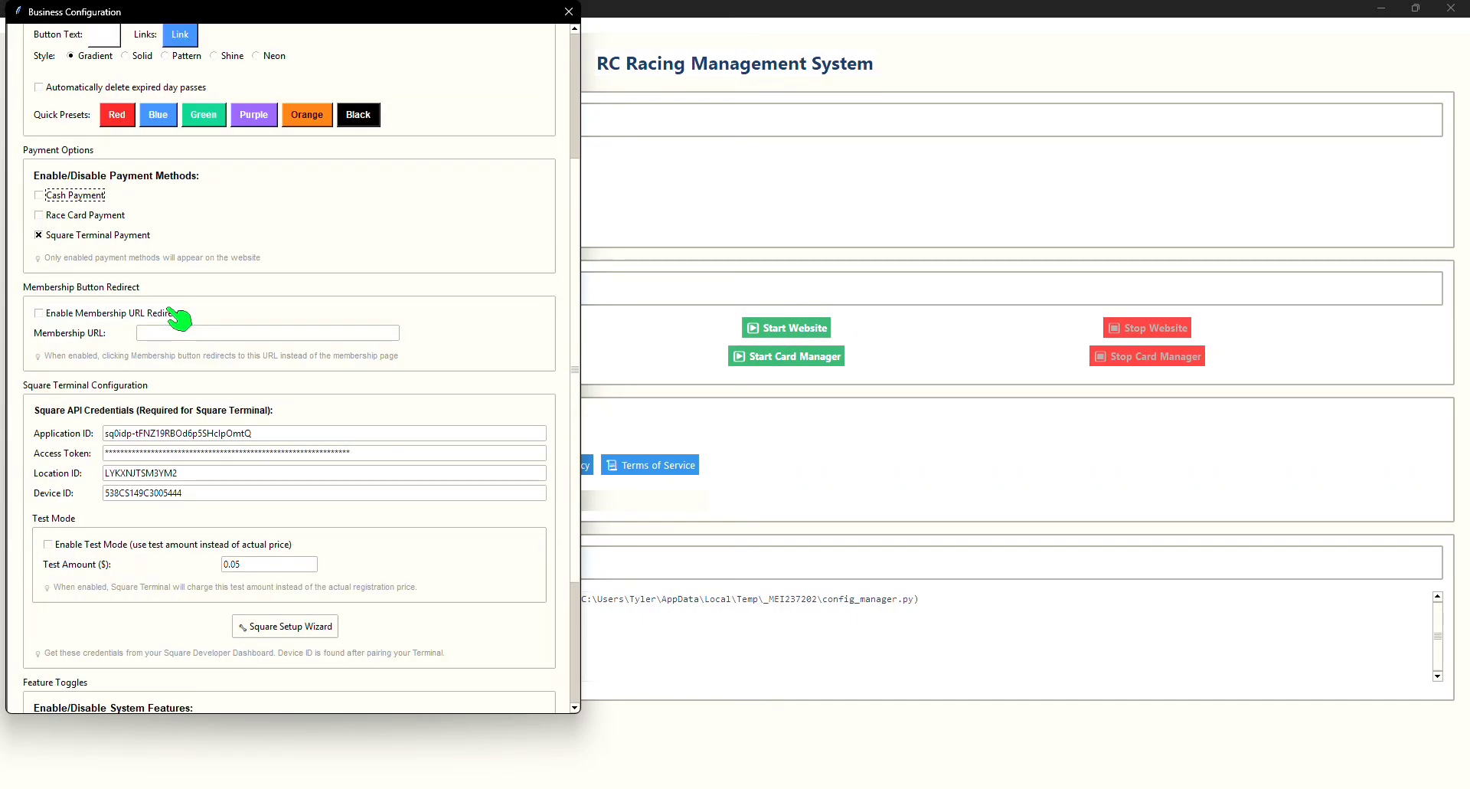
pyautogui.scroll(2, 180, 318)
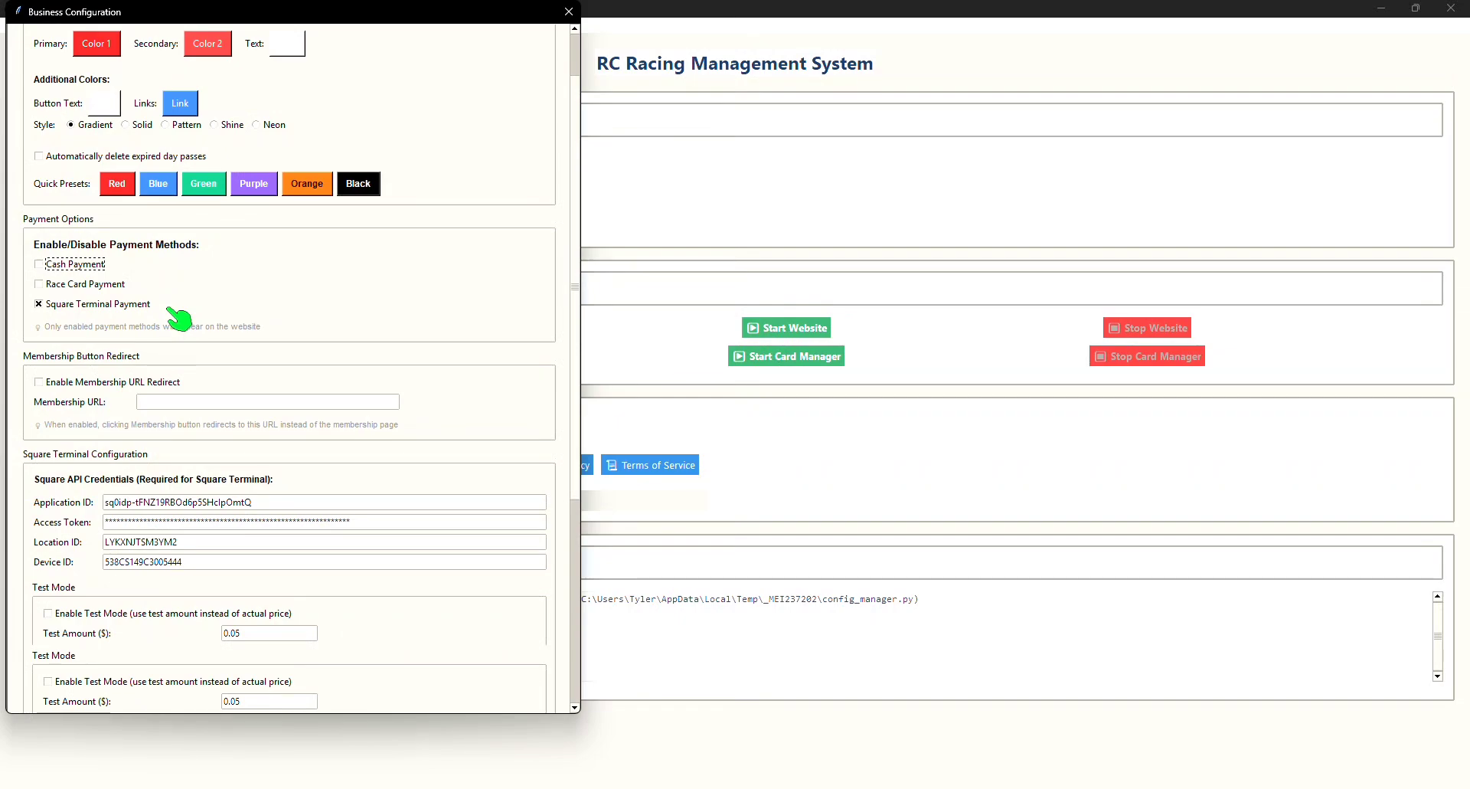
pyautogui.scroll(-8, 178, 318)
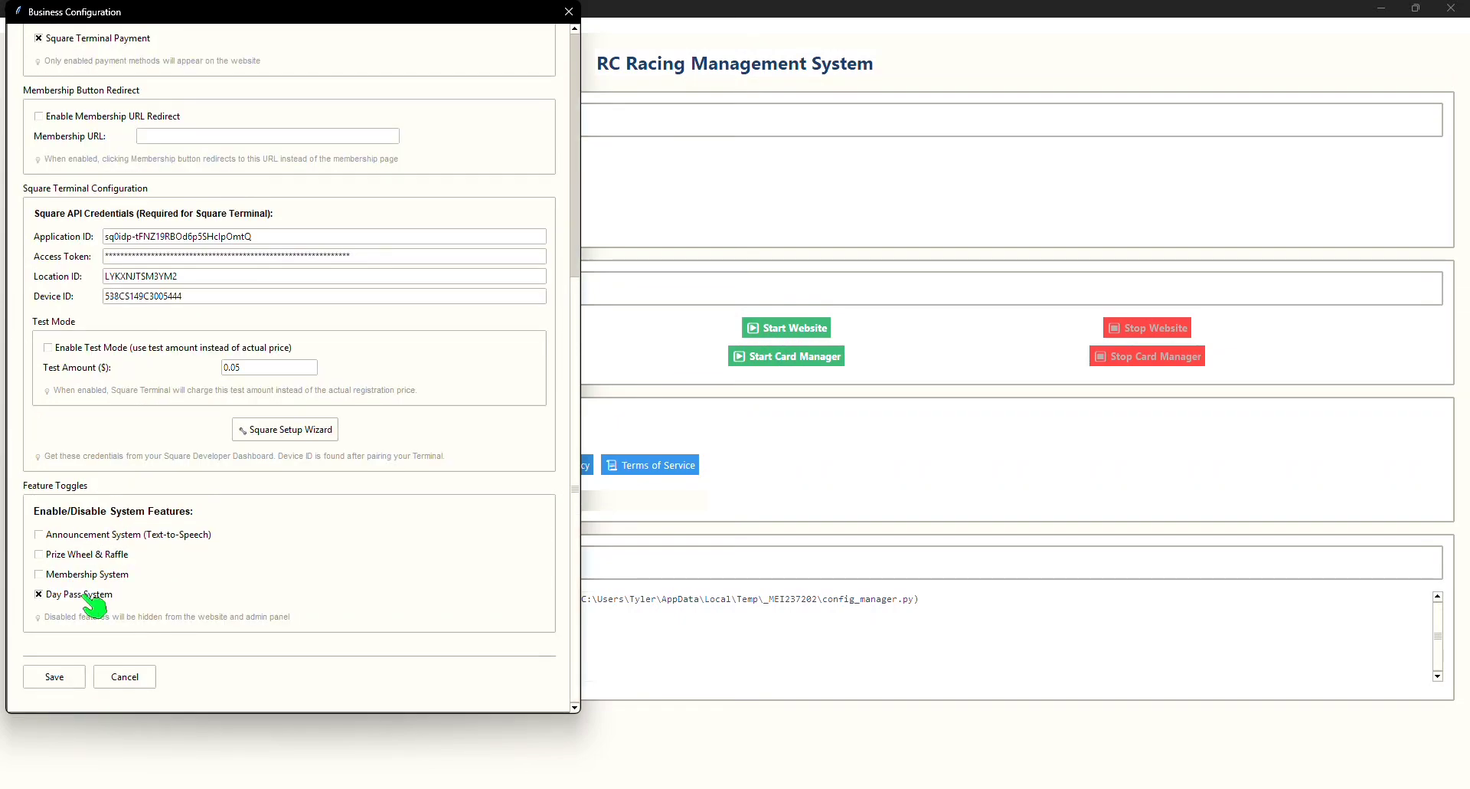
pyautogui.click(53, 676)
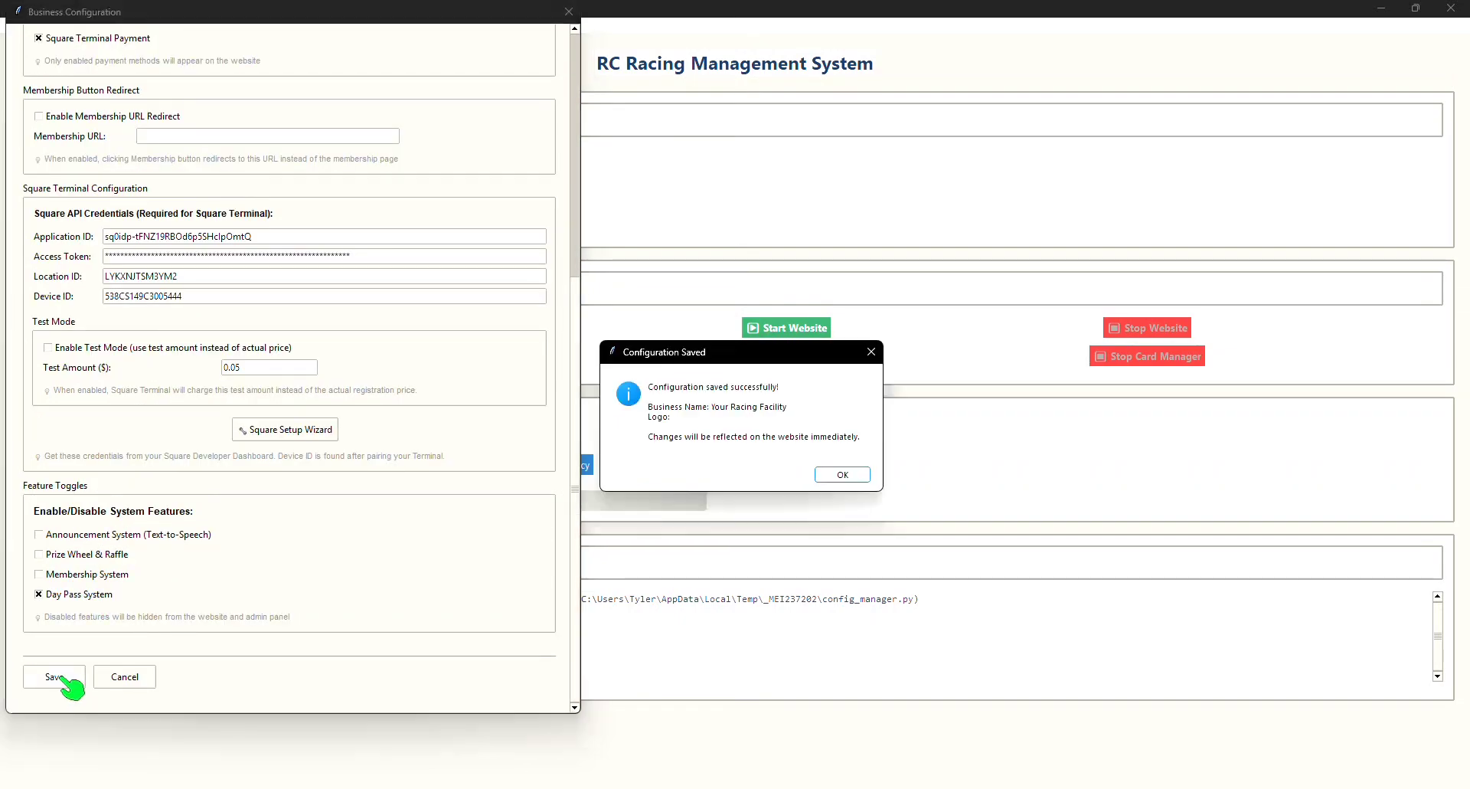
pyautogui.click(843, 475)
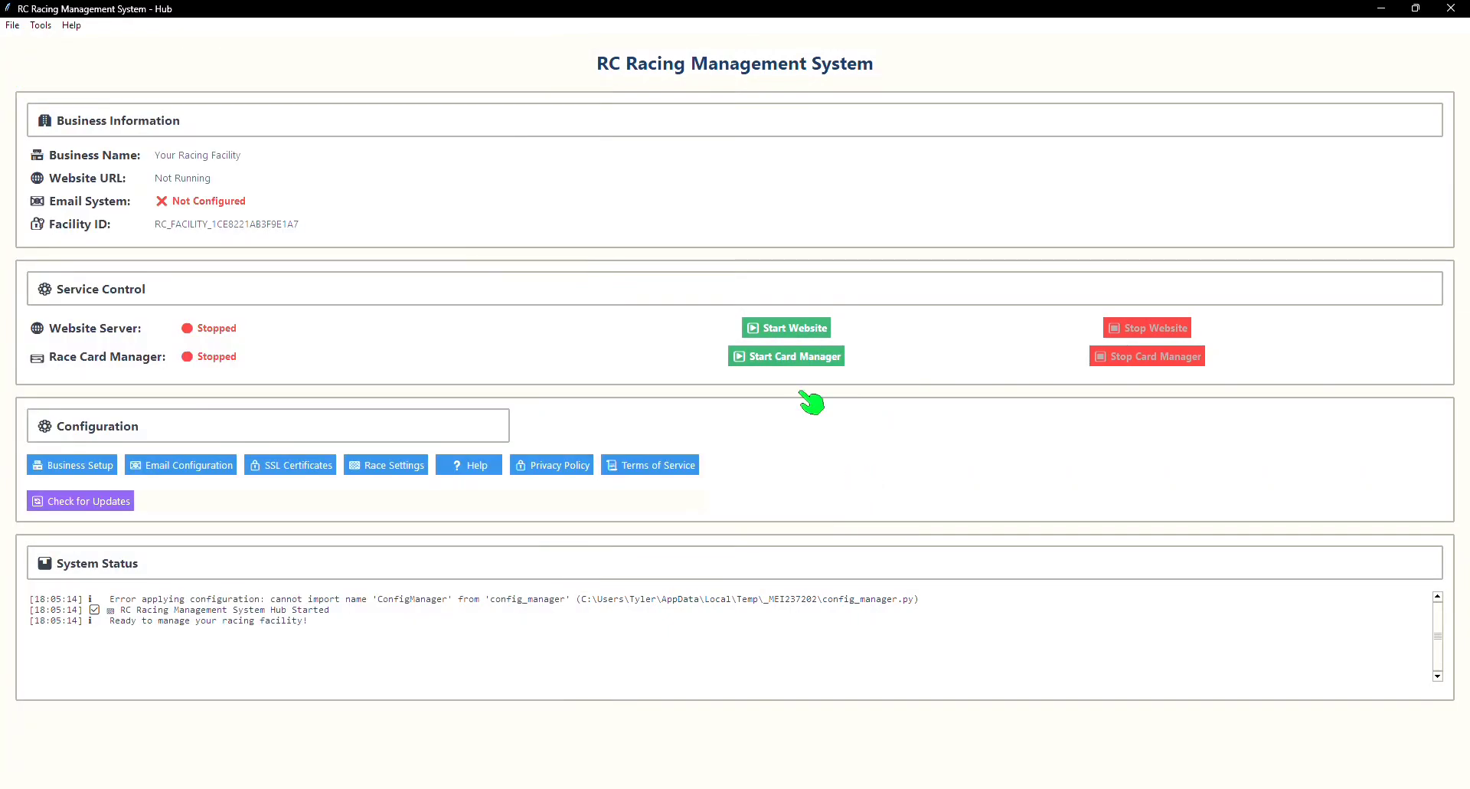